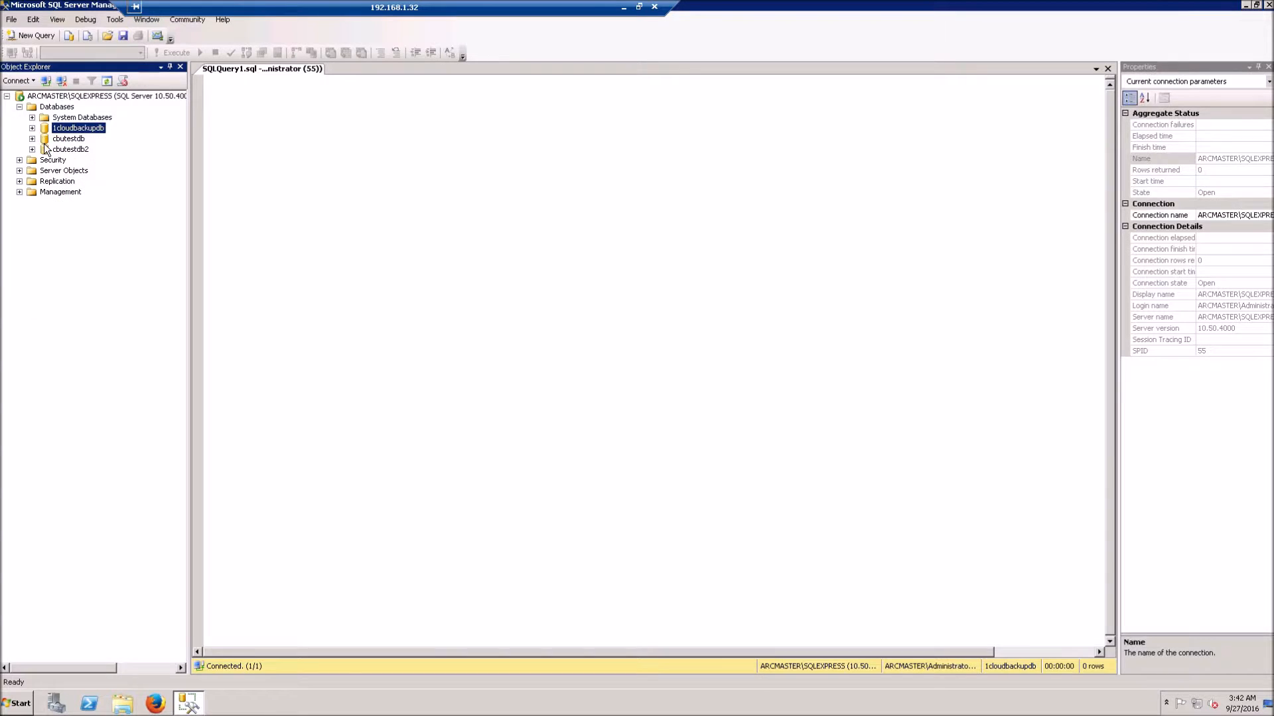
# Step: Expand Databases > System Databases to show master, model, msdb and tempdb on the master server
pyautogui.click(32, 117)
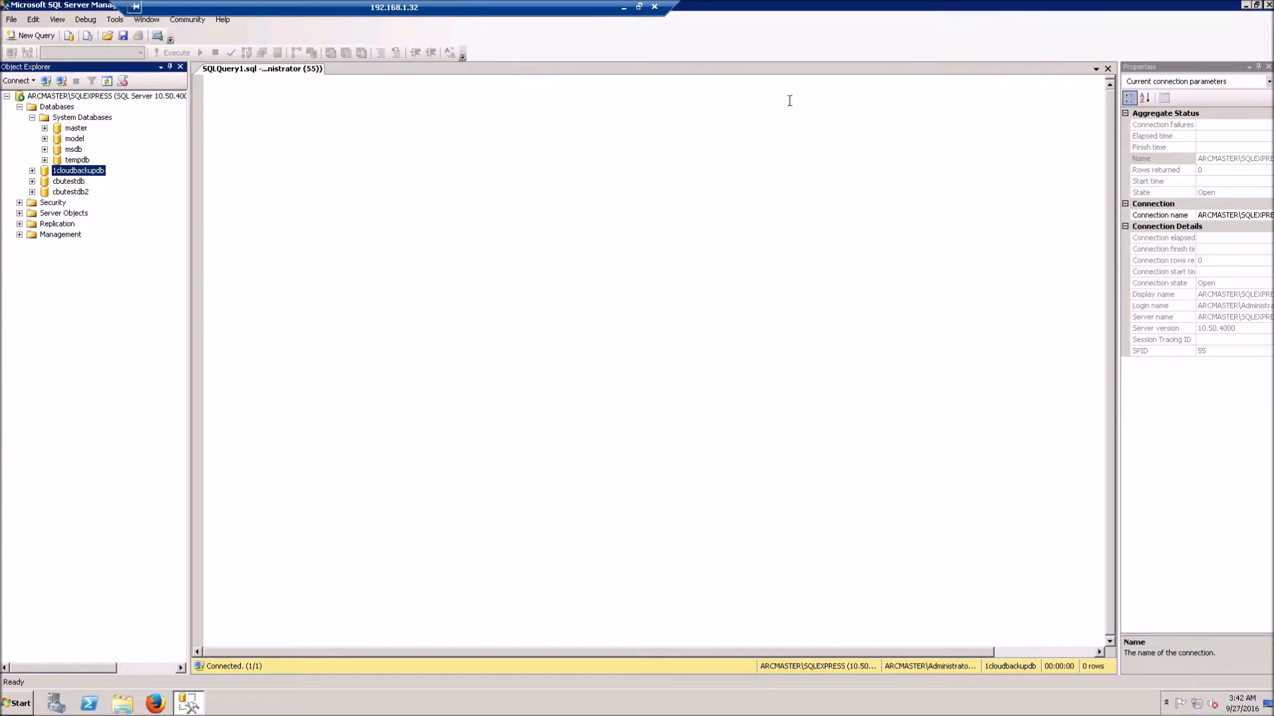
# Step: Check the databases on the 192.168.1.33 replica session, then return to Arcserve RHA Manager
pyautogui.click(623, 8)
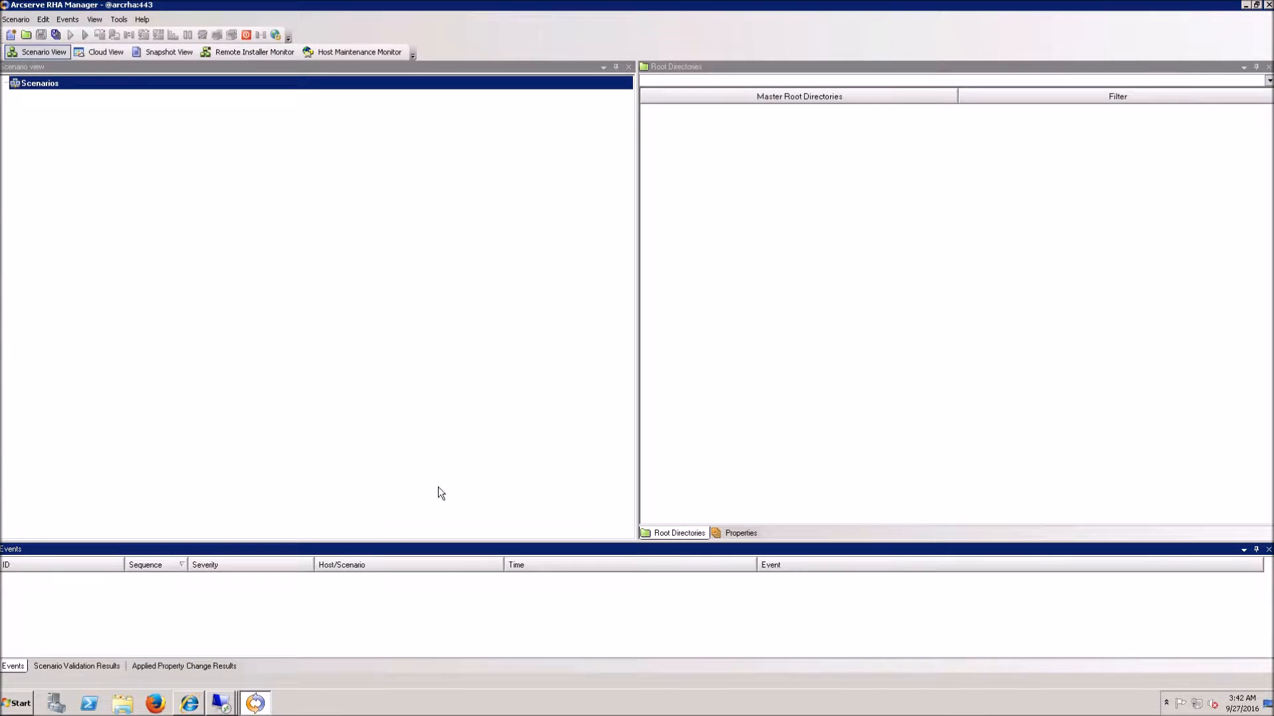
pyautogui.click(222, 707)
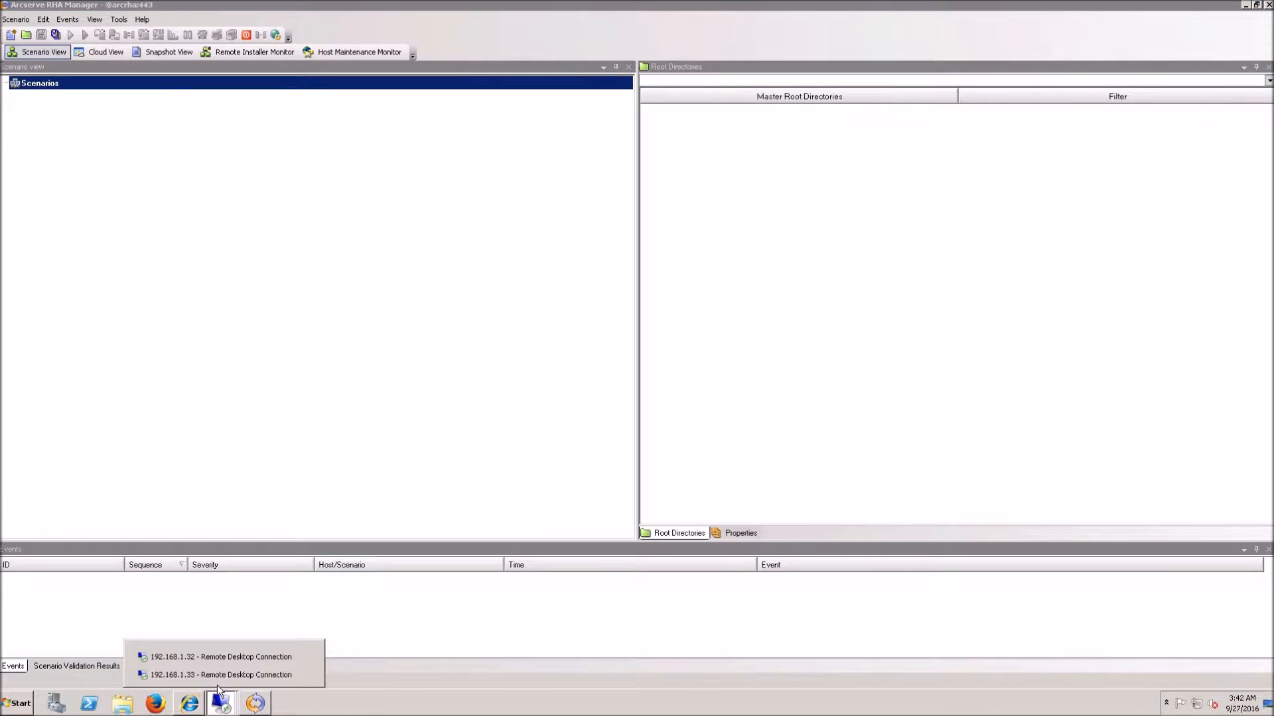
pyautogui.click(219, 674)
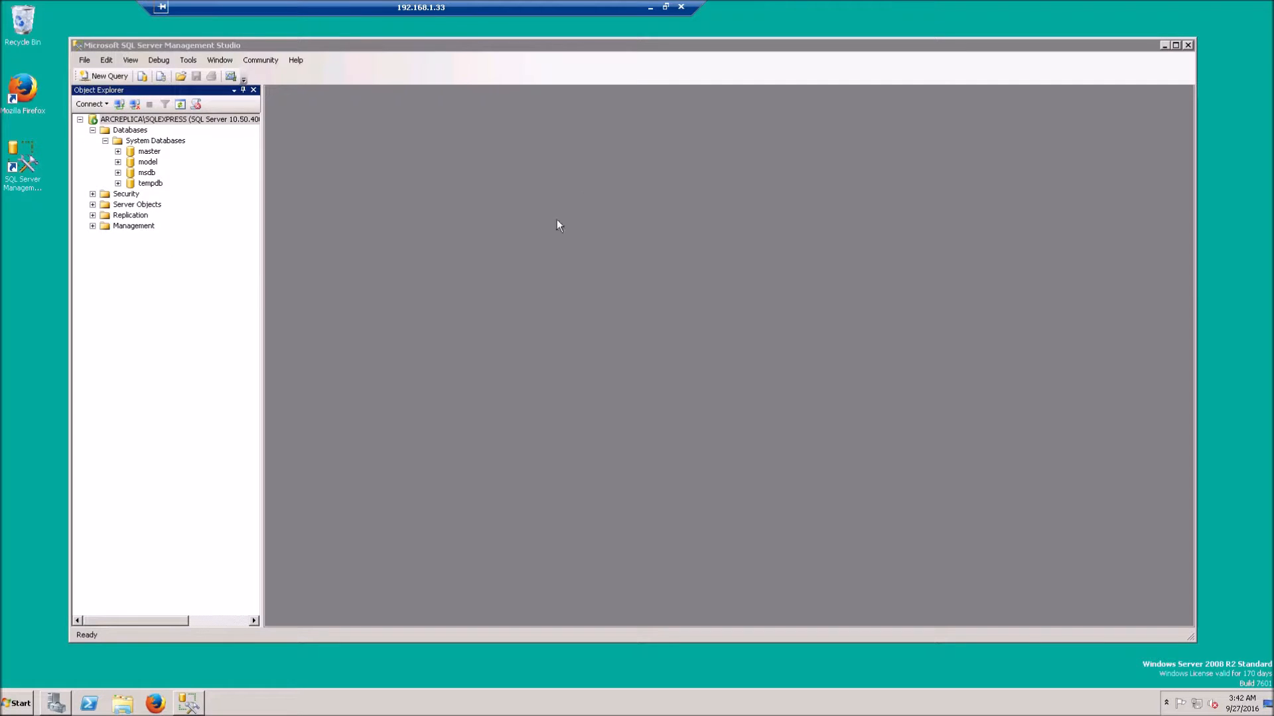
pyautogui.click(650, 8)
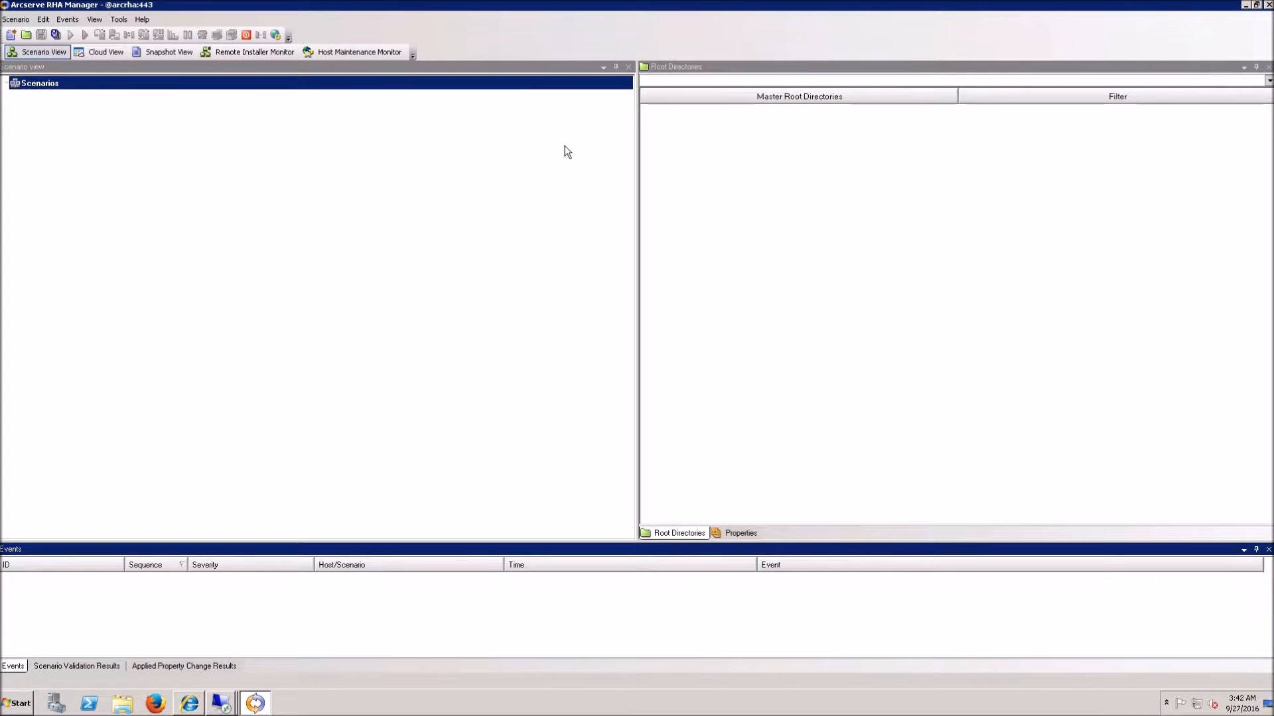
# Step: Start a new Microsoft SQL Server scenario with Integrity Testing for Assured Recovery enabled
pyautogui.click(11, 35)
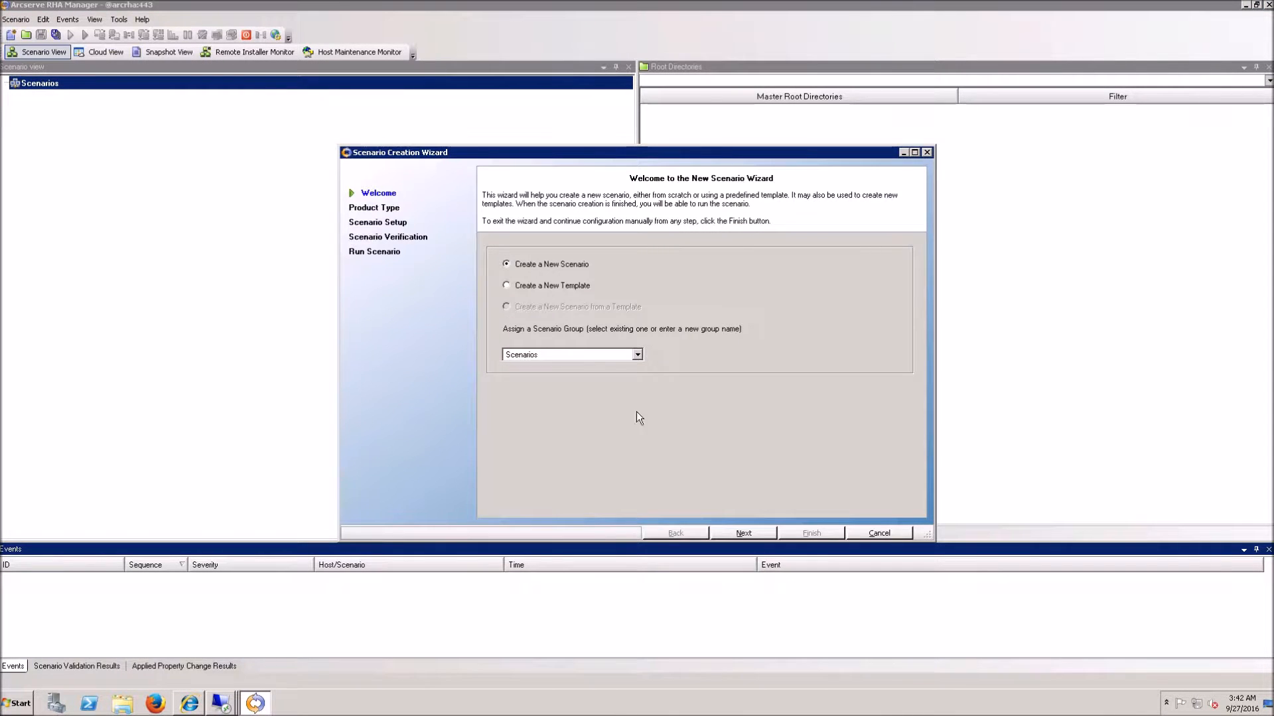
pyautogui.click(754, 539)
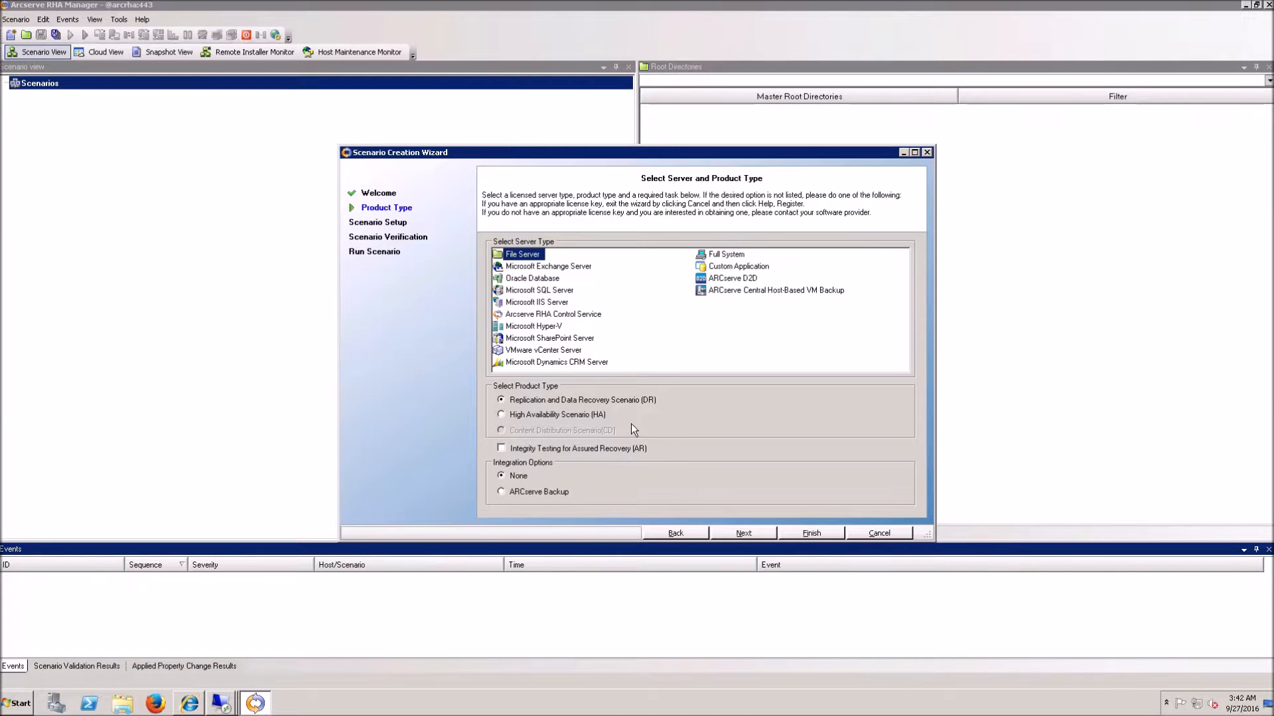
pyautogui.click(539, 292)
pyautogui.click(583, 449)
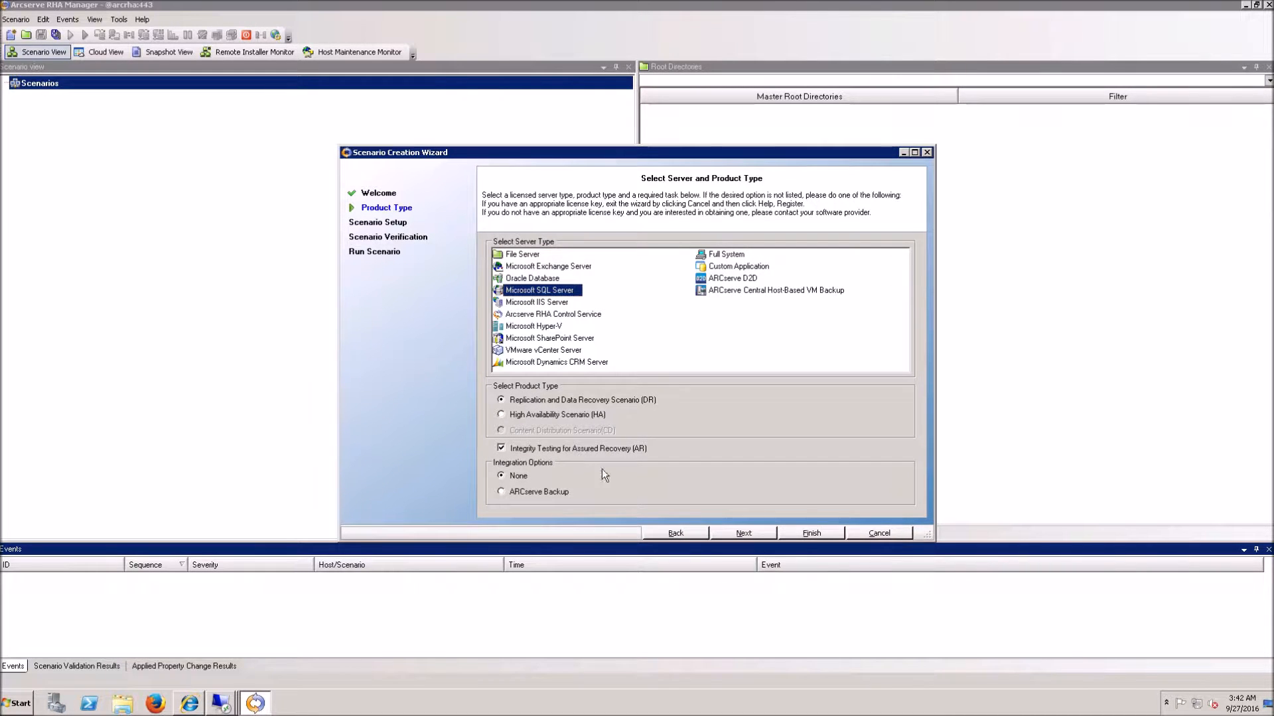
pyautogui.click(742, 537)
pyautogui.click(603, 284)
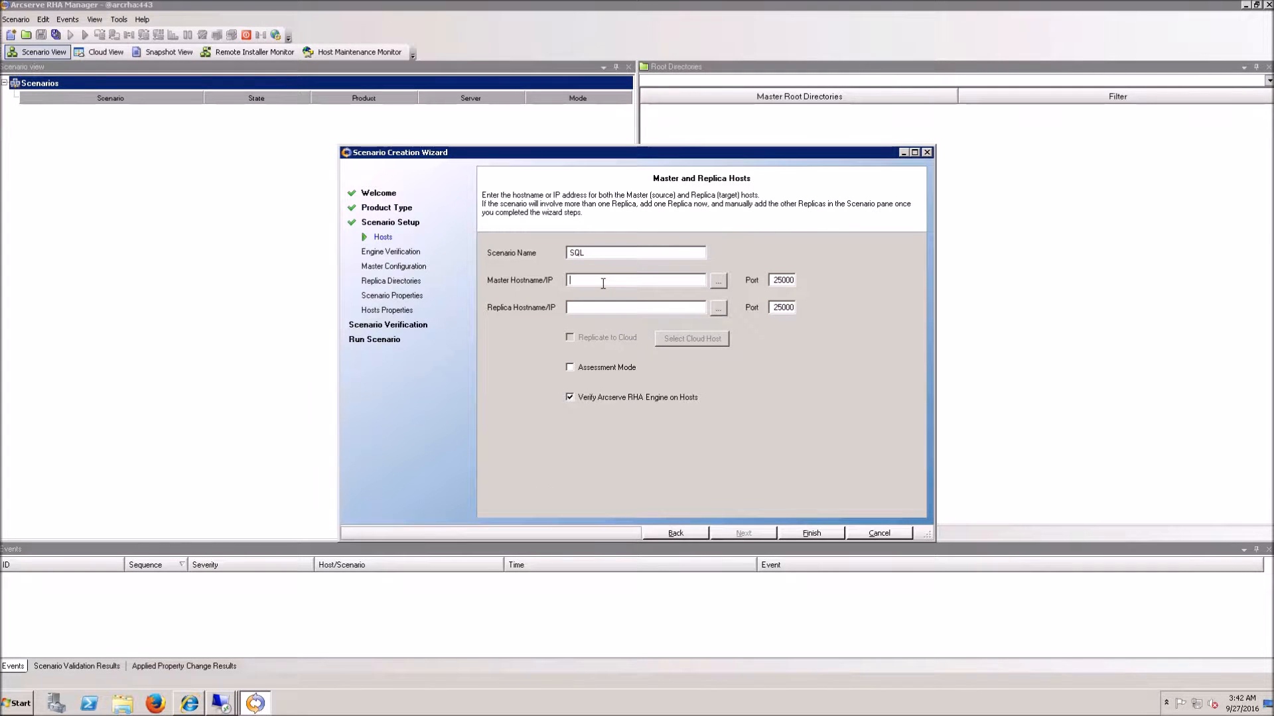
# Step: Enter master host 192.168.1.32 and replica host 192.168.1.33, then continue to engine verification
pyautogui.write('192.168.1.132')
pyautogui.press('Tab')
pyautogui.write('192.168.1.33')
pyautogui.click(740, 536)
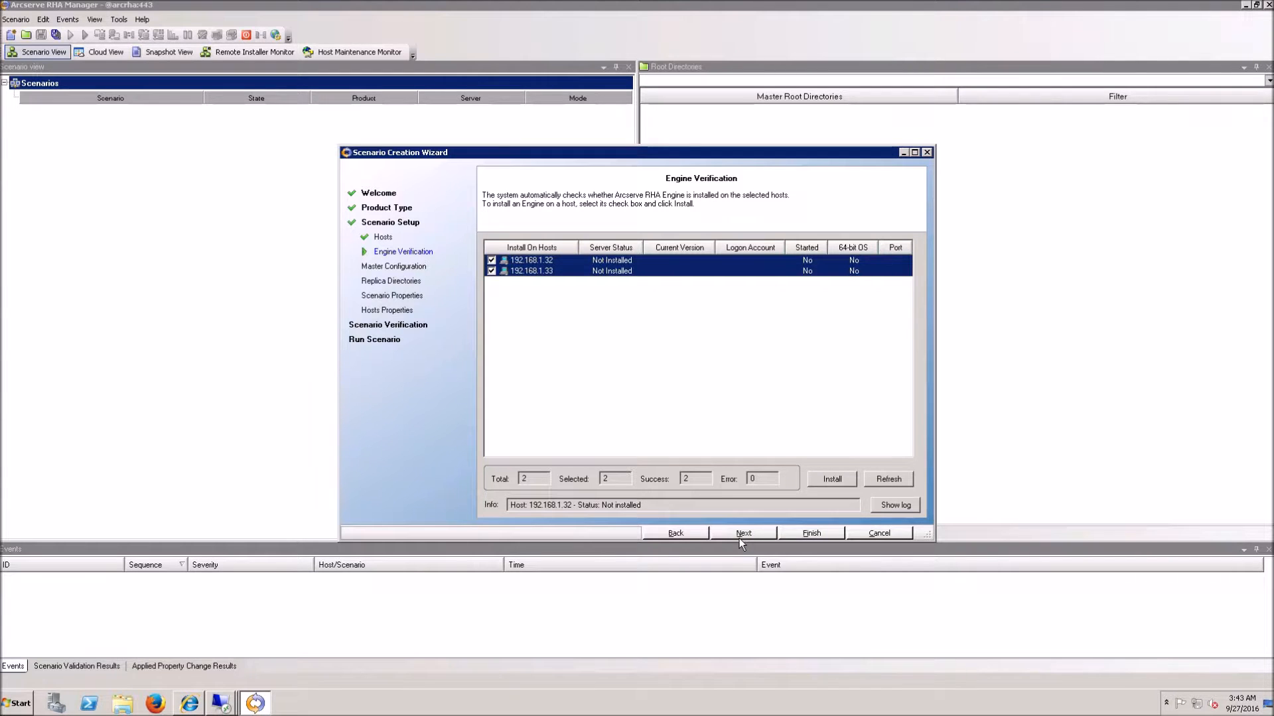
# Step: Install RHA Engine 16.5.5.4175 on both hosts under the administrator account and its password
pyautogui.click(830, 481)
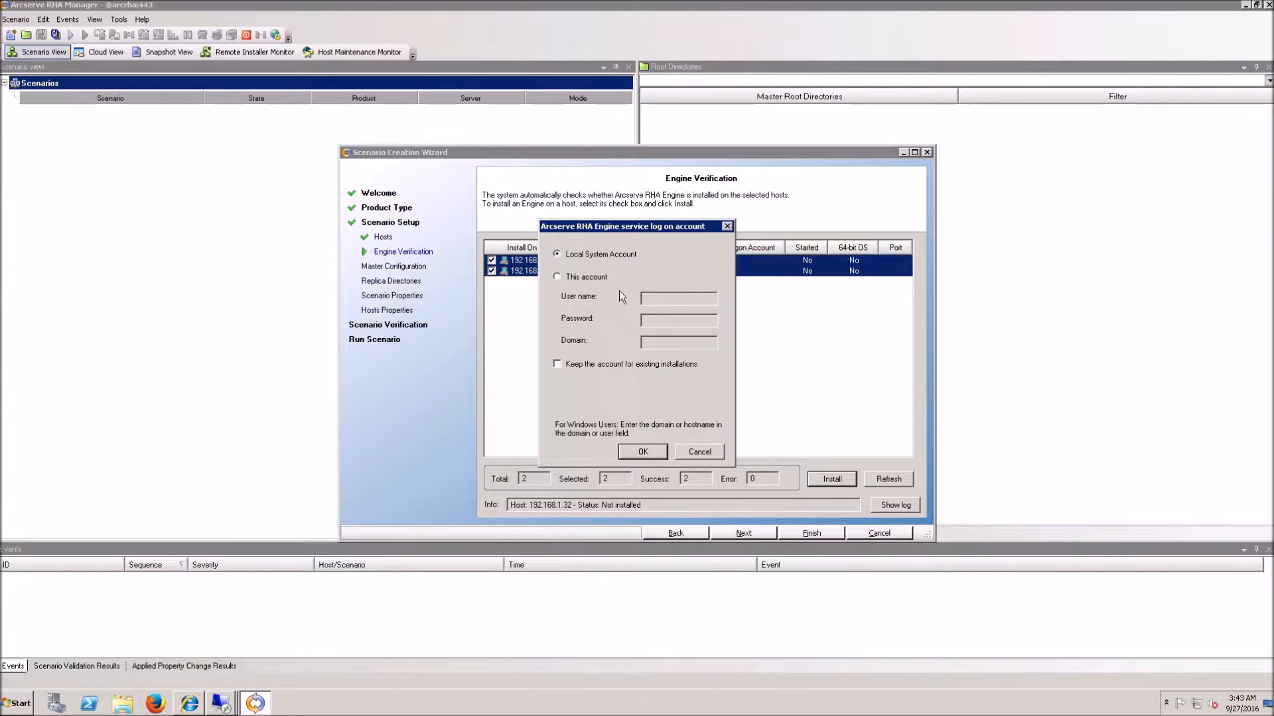
pyautogui.click(603, 283)
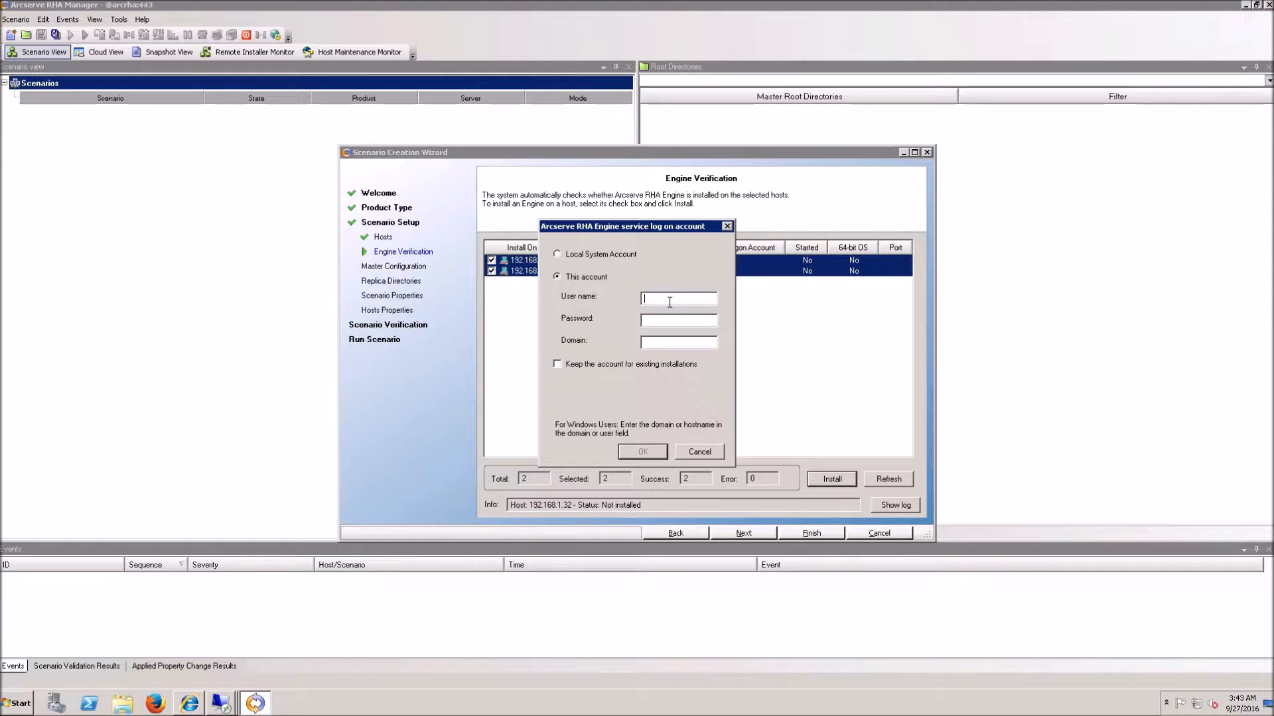
pyautogui.write('administrator*************')
pyautogui.press('Return')
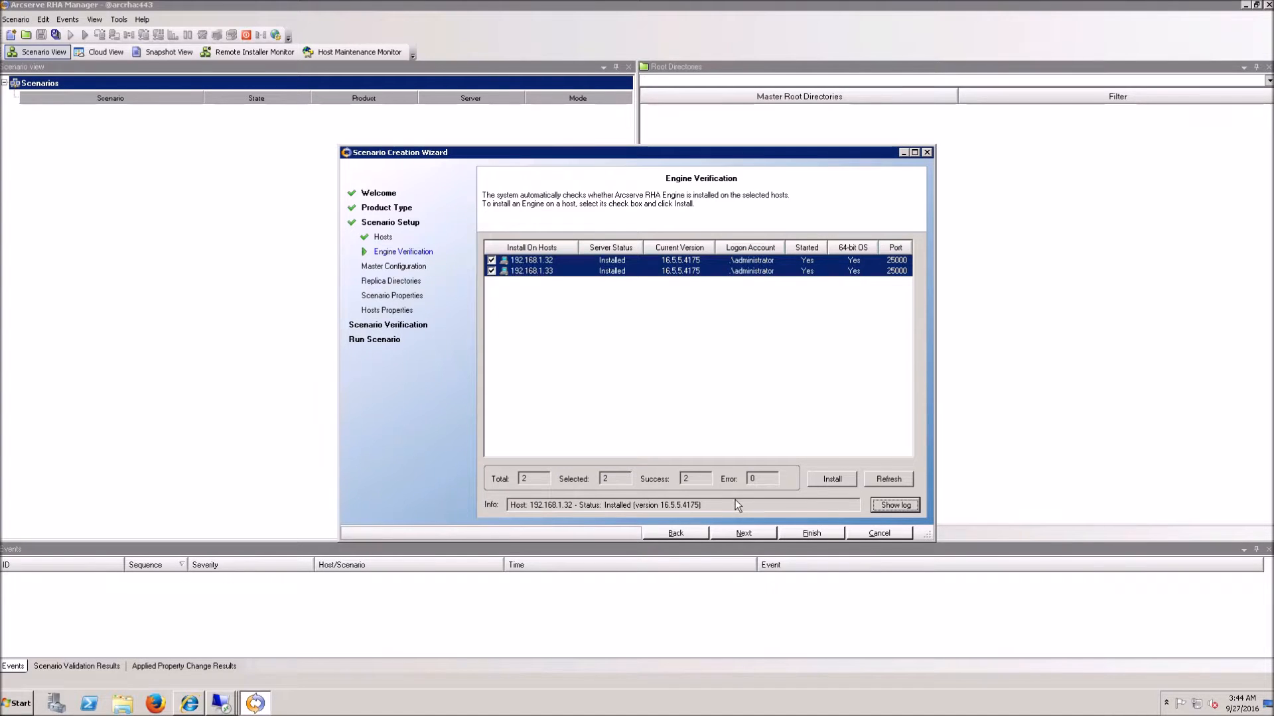
pyautogui.click(754, 535)
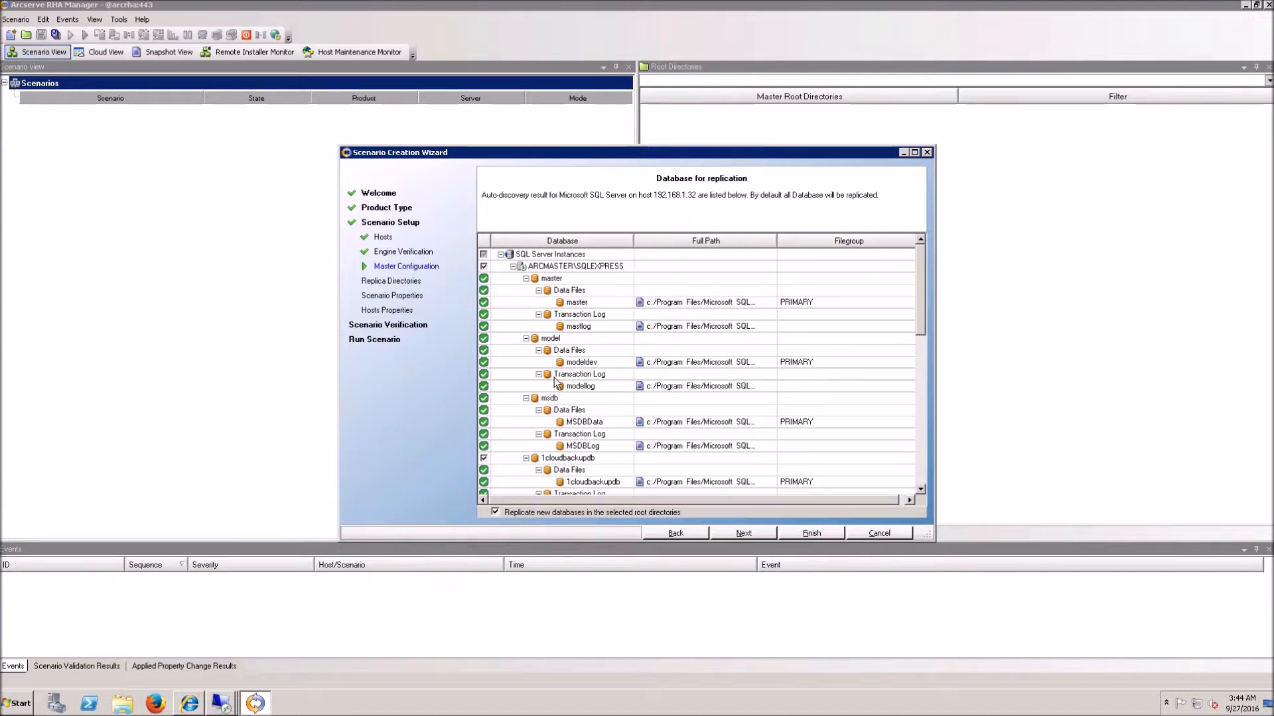
# Step: Review the 1cloudbackupdb and cbutestdb databases listed for replication, then continue
pyautogui.click(588, 462)
pyautogui.scroll(-1, 619, 441)
pyautogui.scroll(-3, 619, 441)
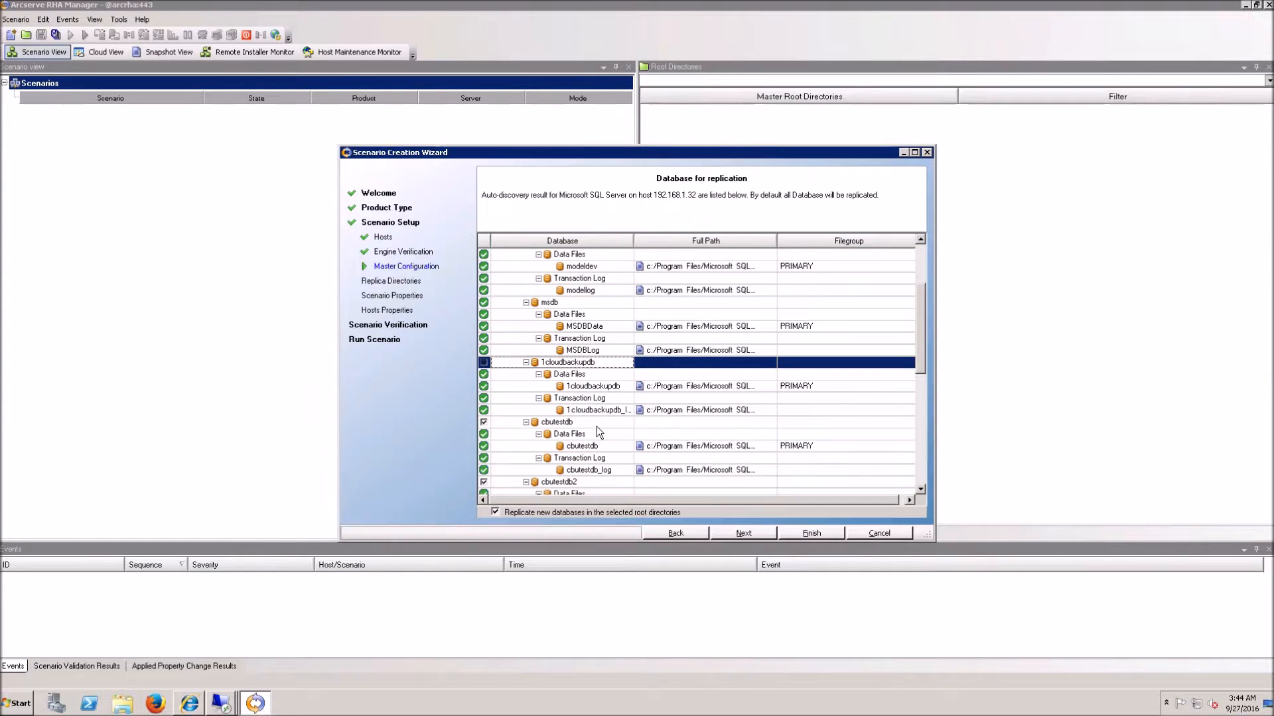
pyautogui.click(595, 426)
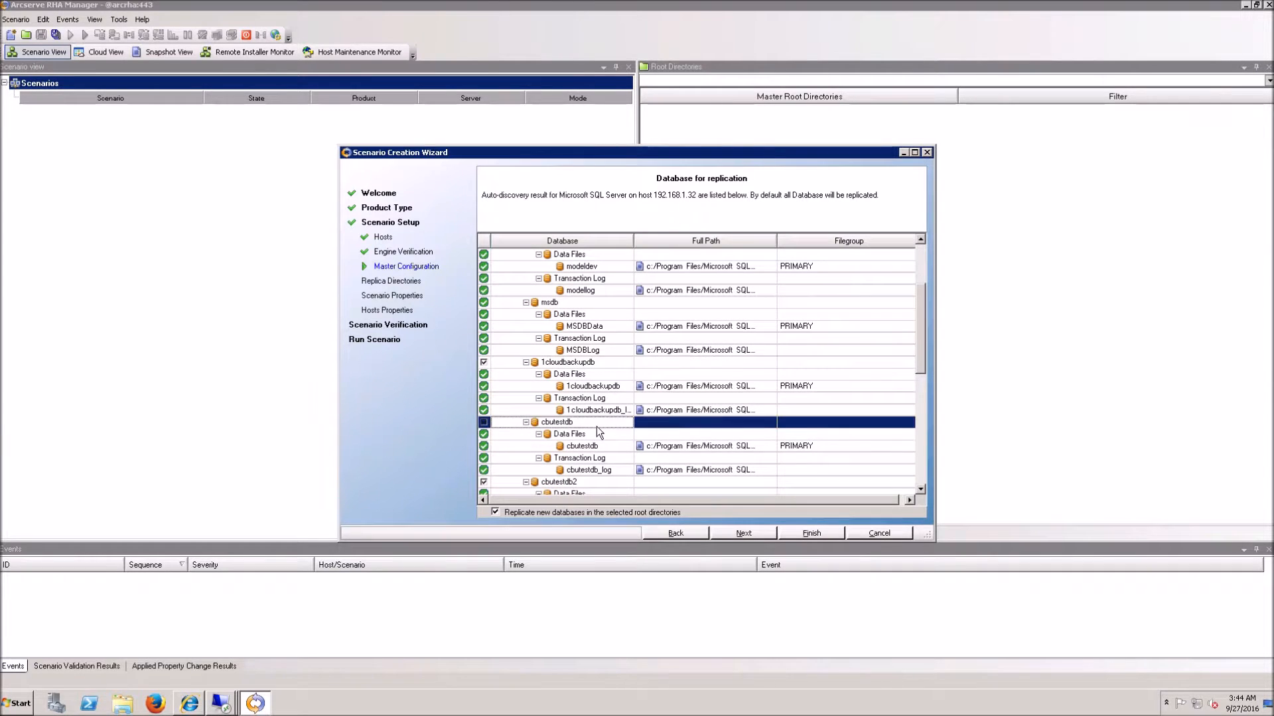
pyautogui.click(743, 534)
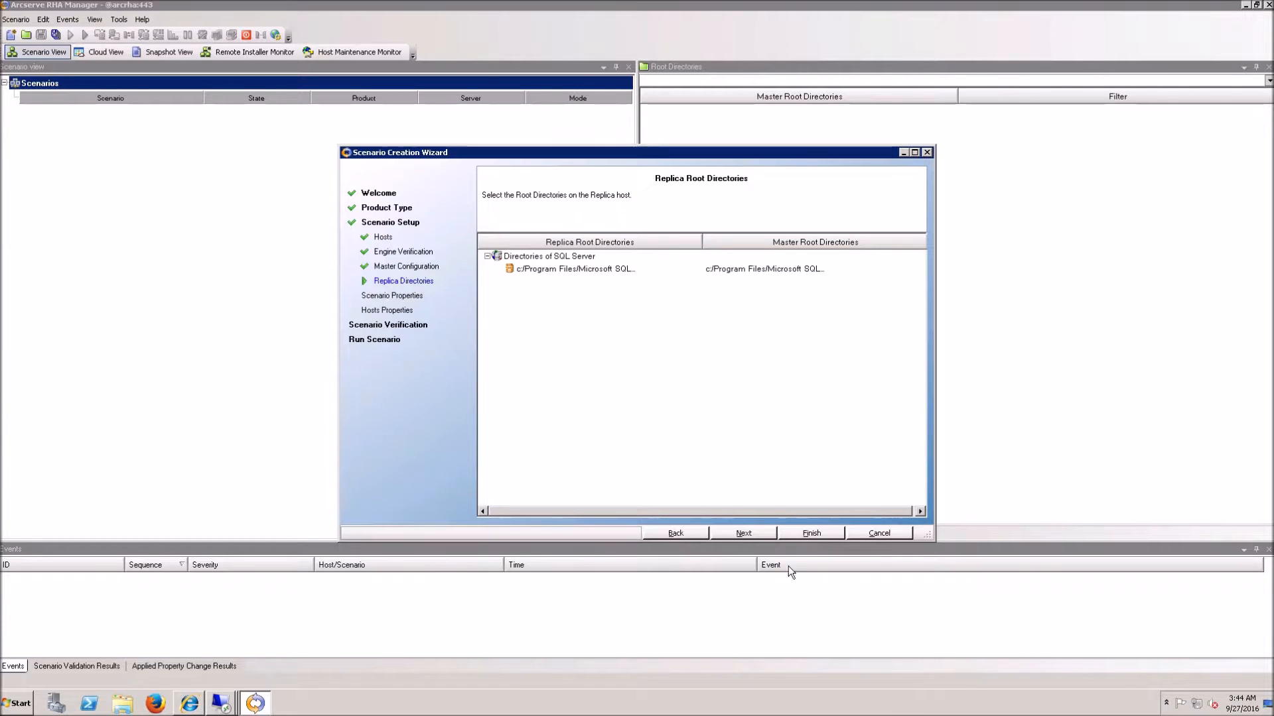
# Step: Keep replication mode Online and set Number Of Streams to Maximum (10 streams)
pyautogui.click(744, 534)
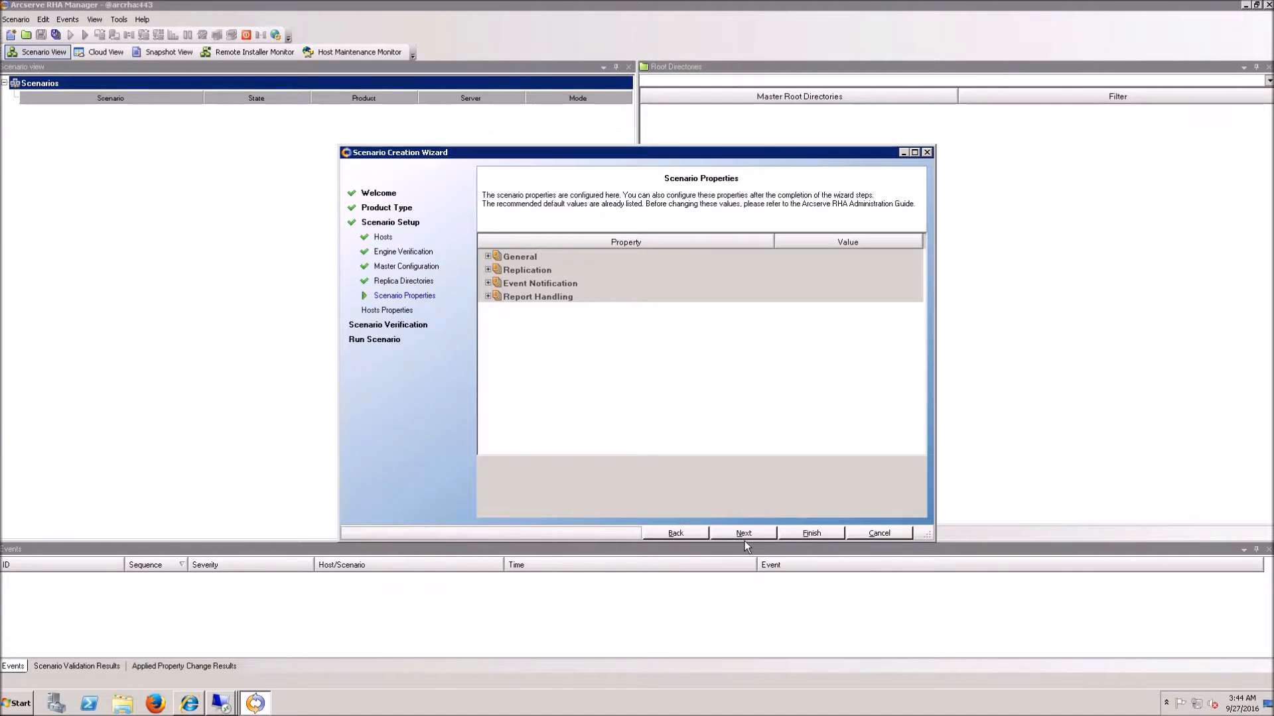
pyautogui.click(488, 270)
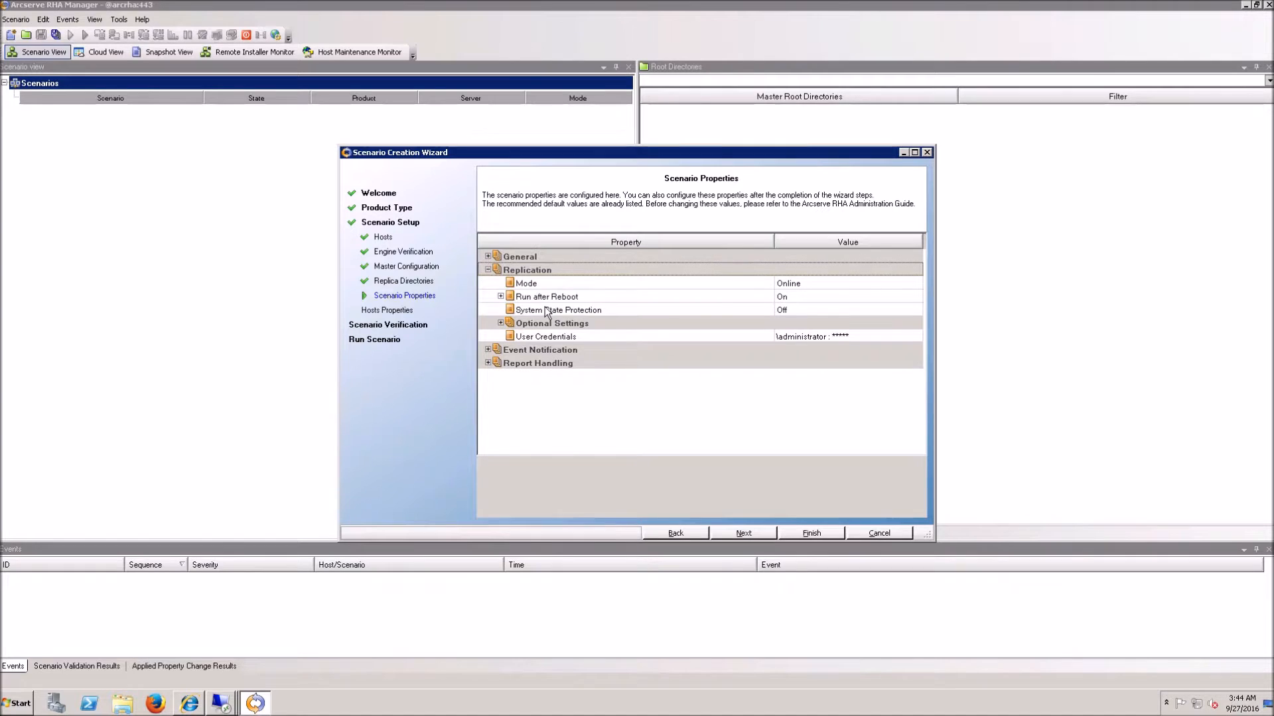
pyautogui.click(794, 288)
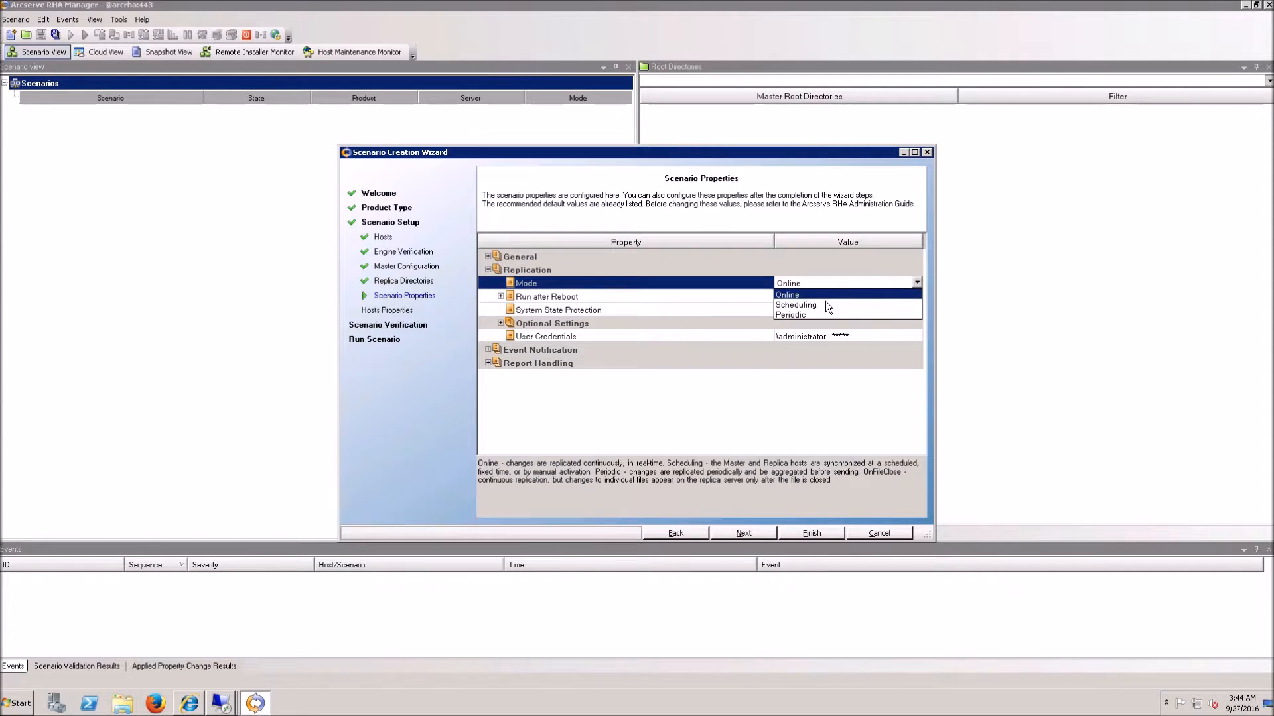
pyautogui.click(617, 234)
pyautogui.click(501, 323)
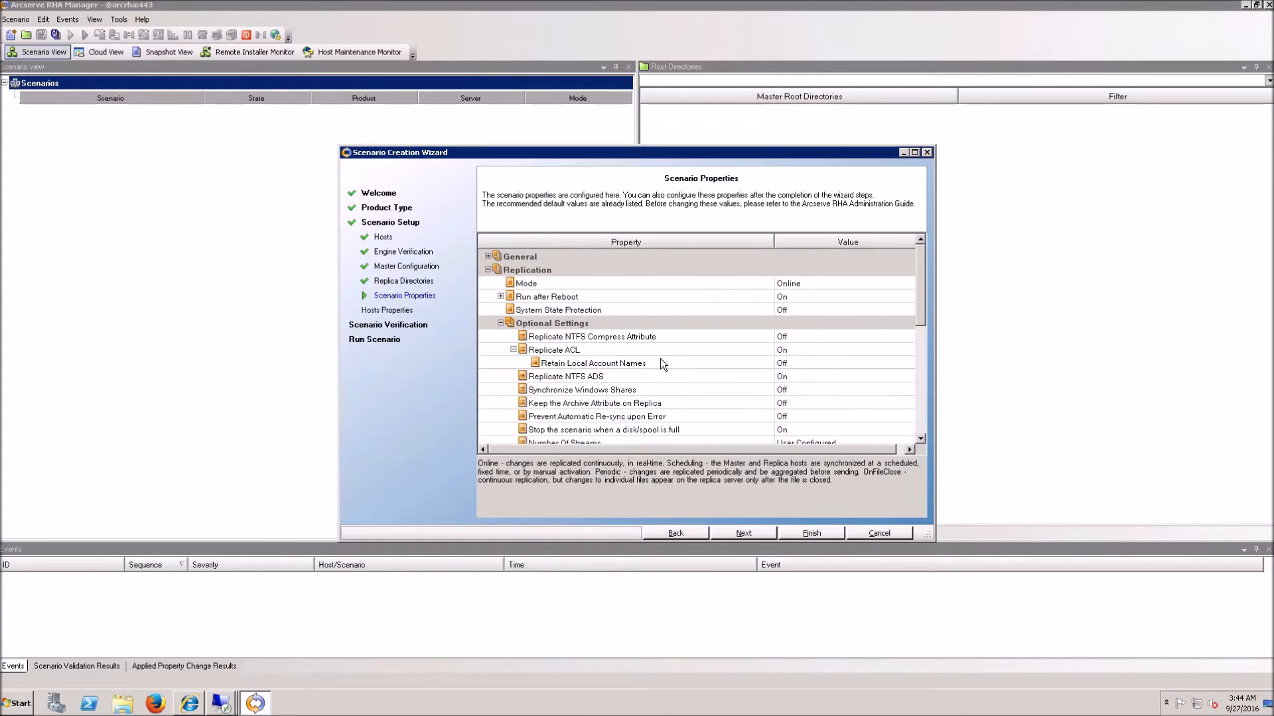
pyautogui.scroll(-2, 764, 386)
pyautogui.click(822, 376)
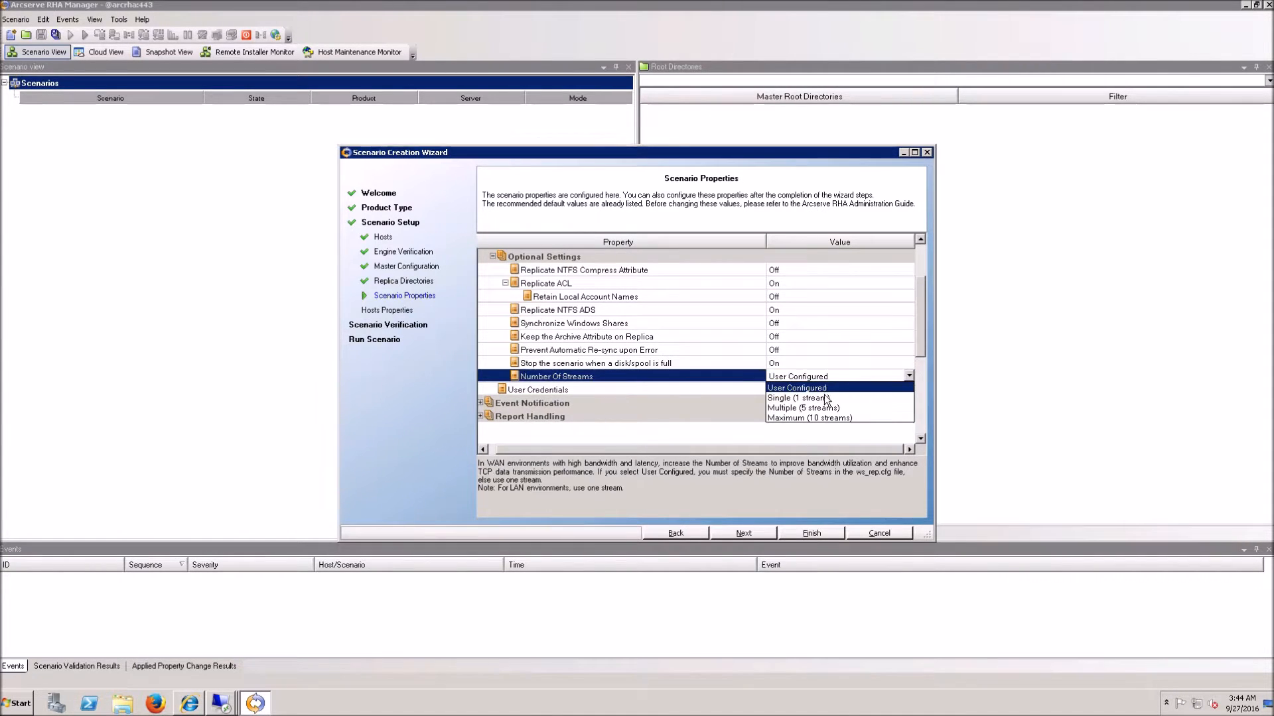
pyautogui.click(825, 418)
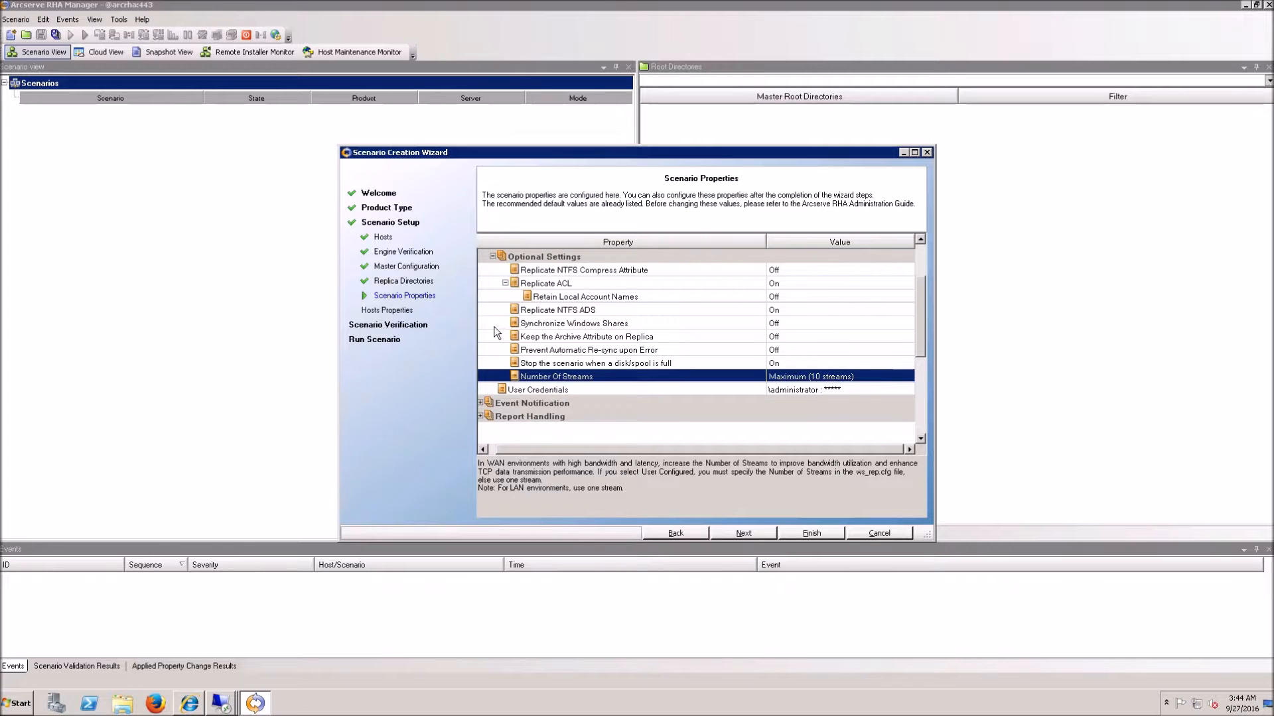
pyautogui.click(747, 536)
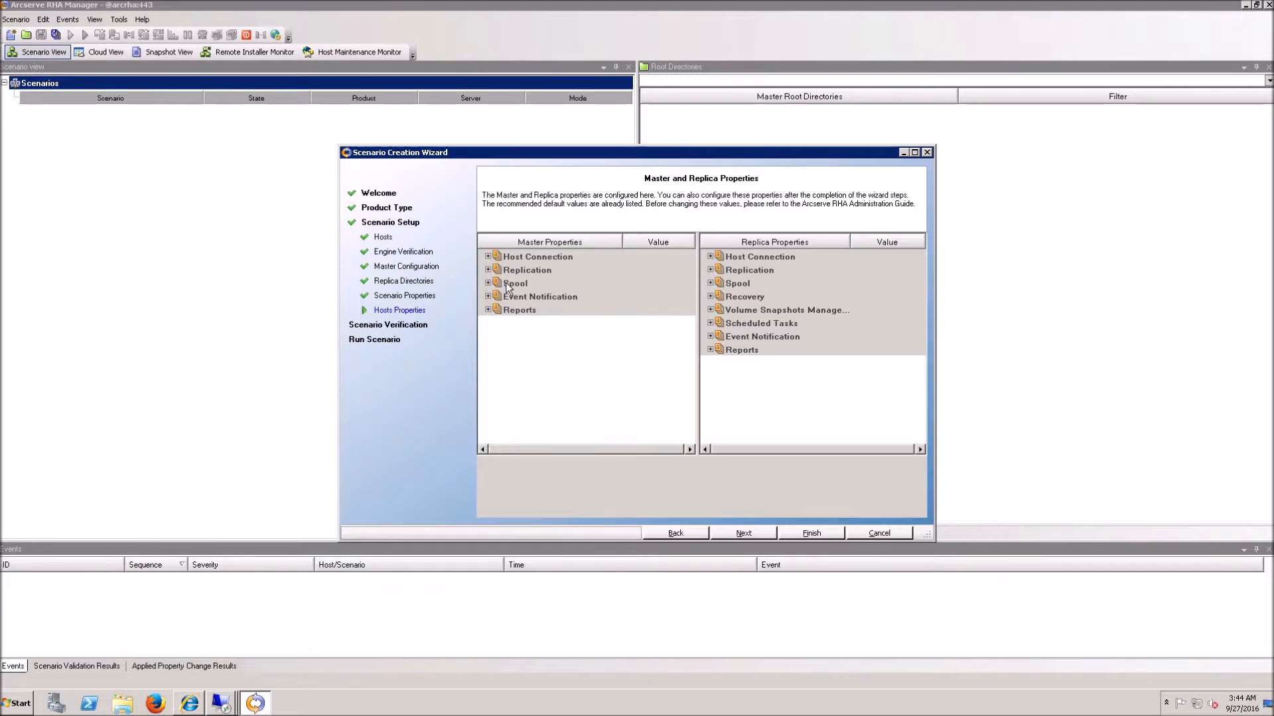
# Step: Set the replica's Encrypt Data During Transfer property to AES-256
pyautogui.click(489, 270)
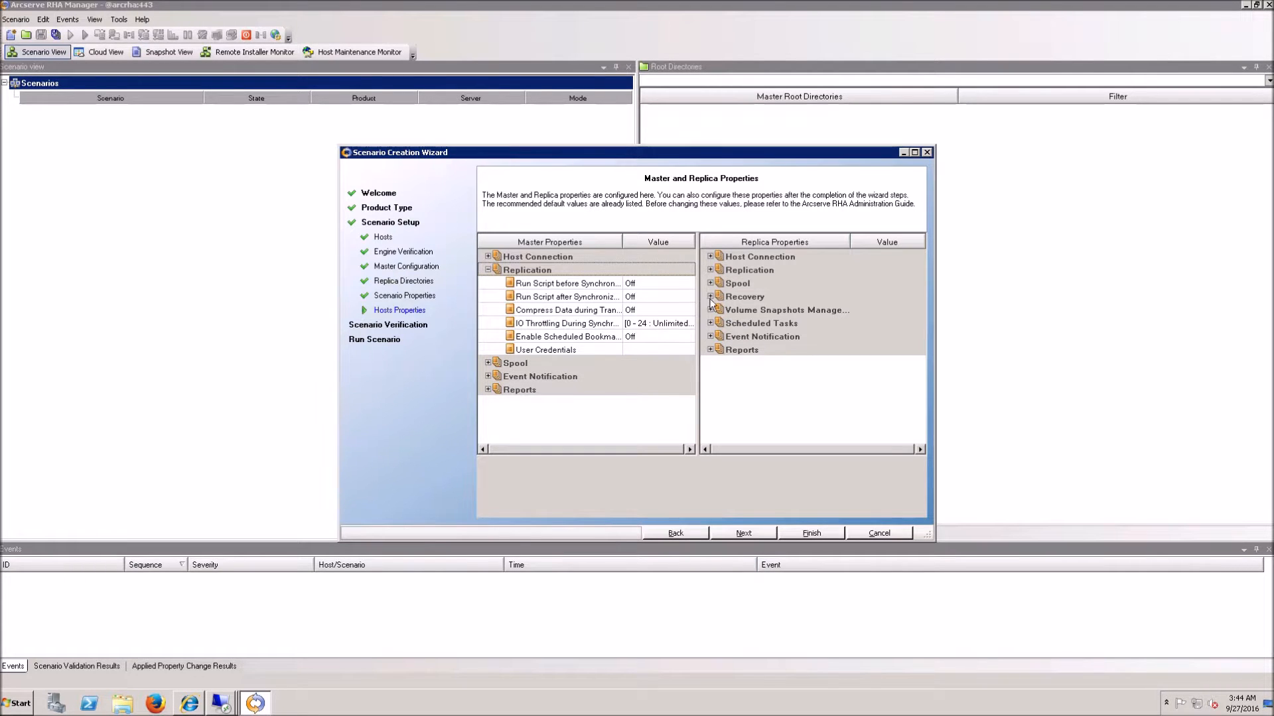
pyautogui.click(710, 270)
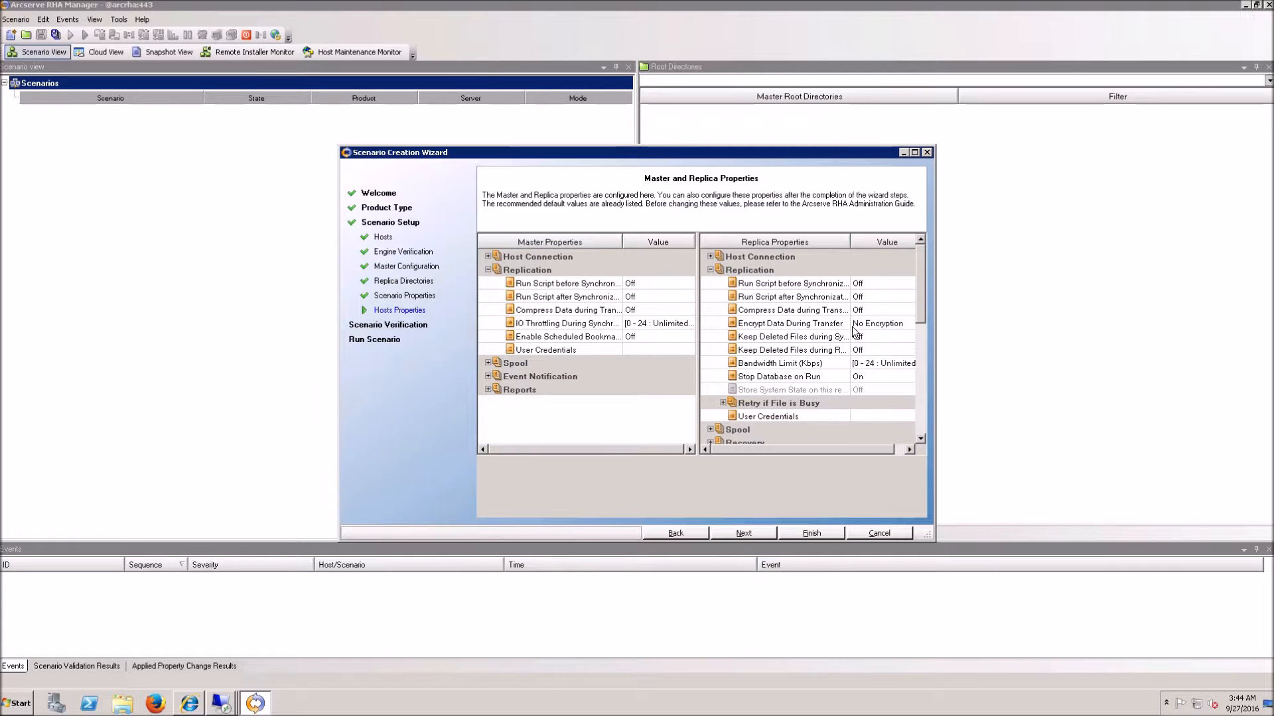
pyautogui.click(875, 323)
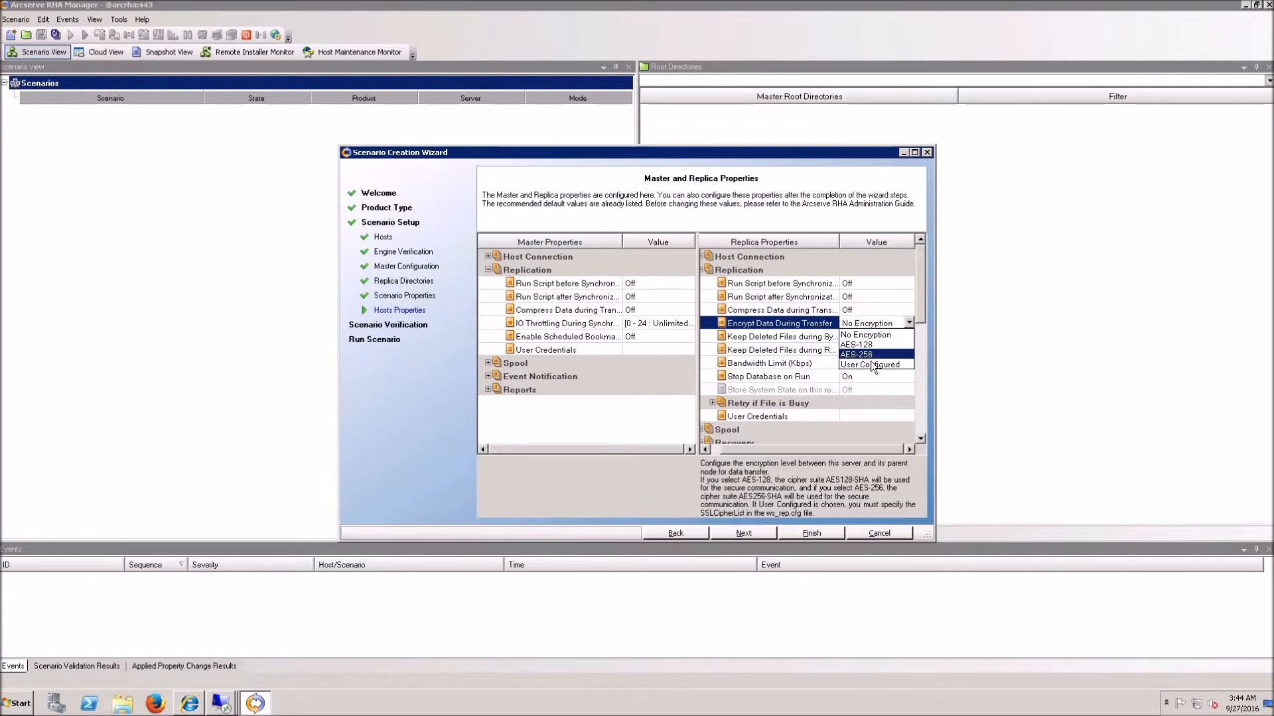
pyautogui.click(866, 354)
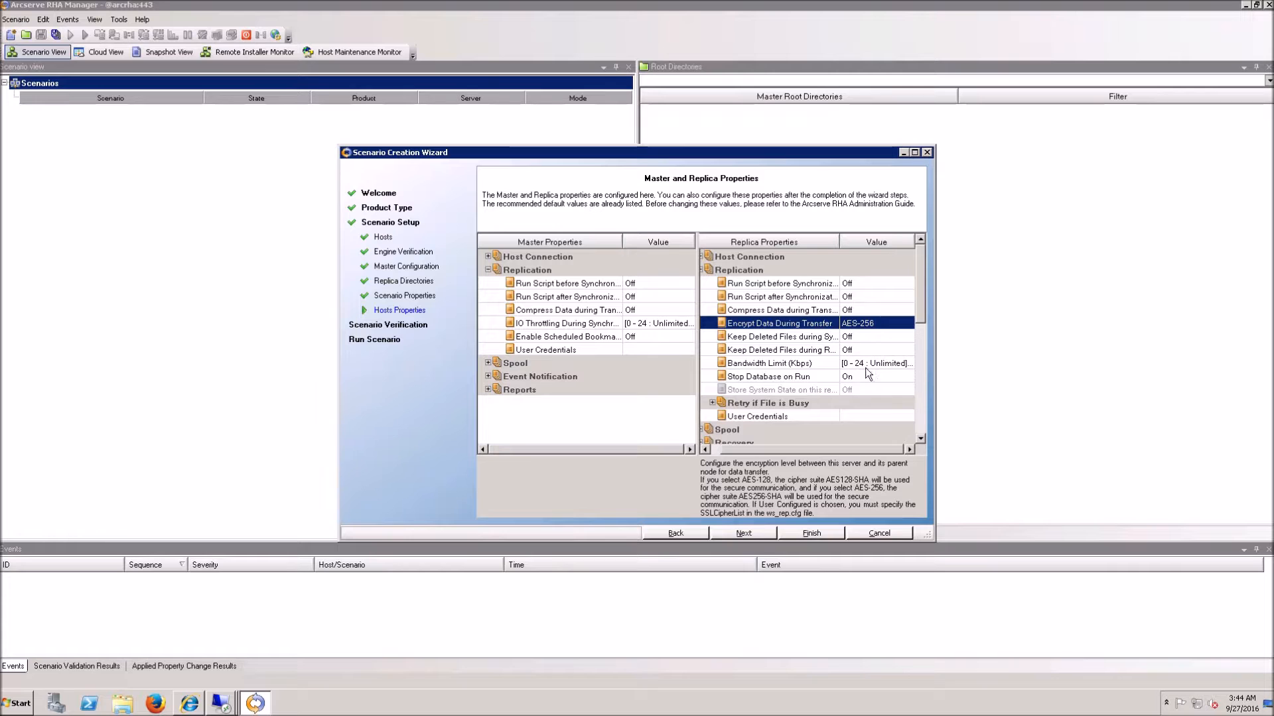
# Step: Verify scenario 'SQL' until it reports ready to run, then open Windows Explorer
pyautogui.click(751, 542)
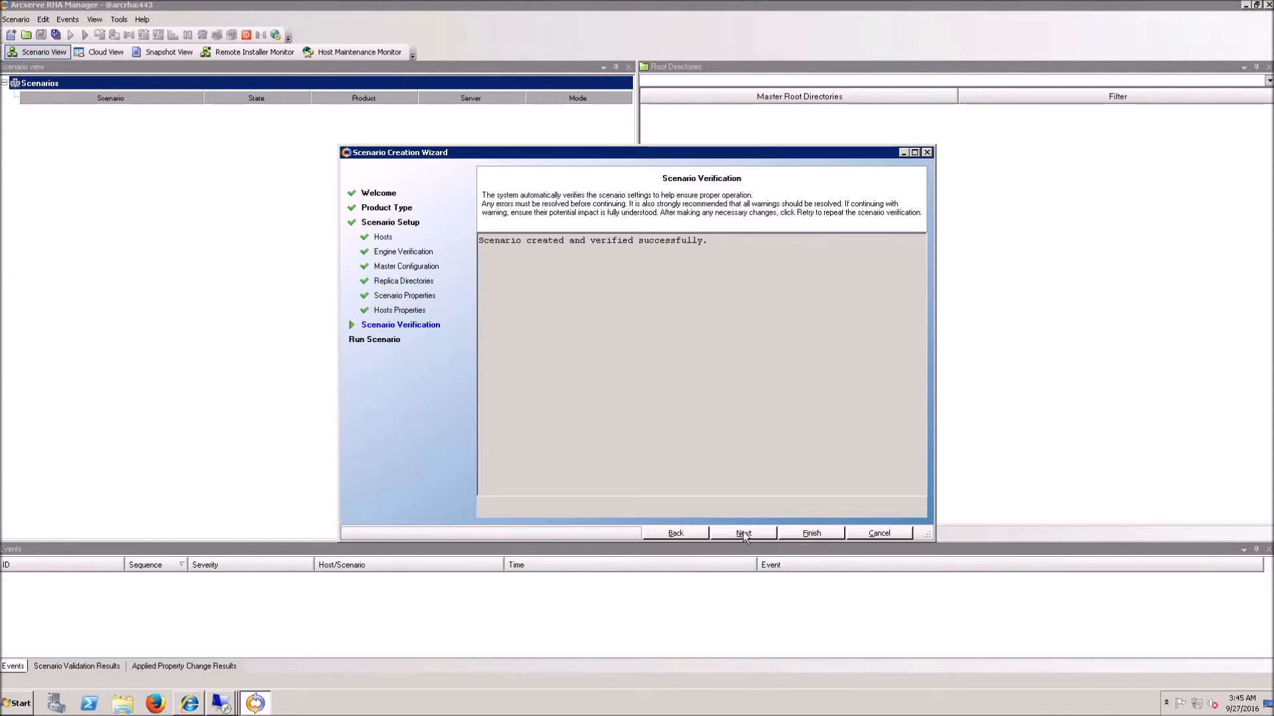
pyautogui.click(746, 535)
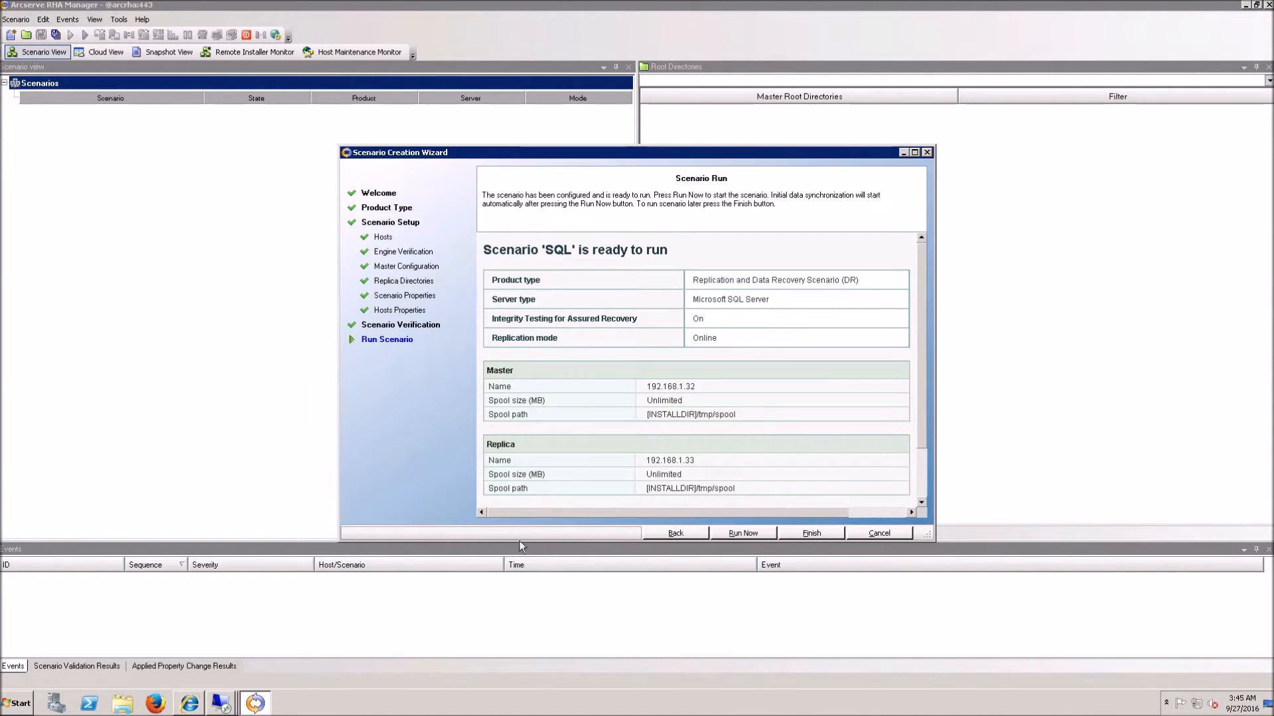
pyautogui.click(122, 703)
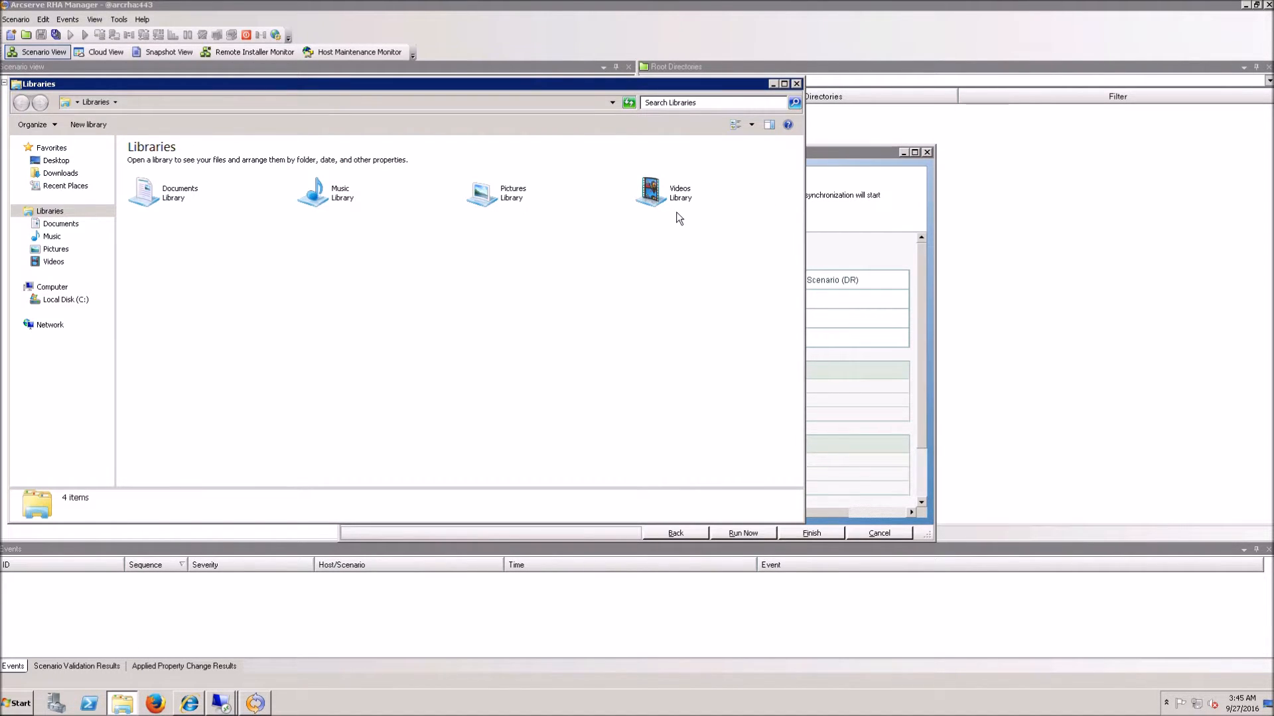
# Step: Narrow the Explorer window and browse to the suggested SQL Server folder on \\192.168.1.32
pyautogui.moveTo(805, 241); pyautogui.dragTo(510, 138)
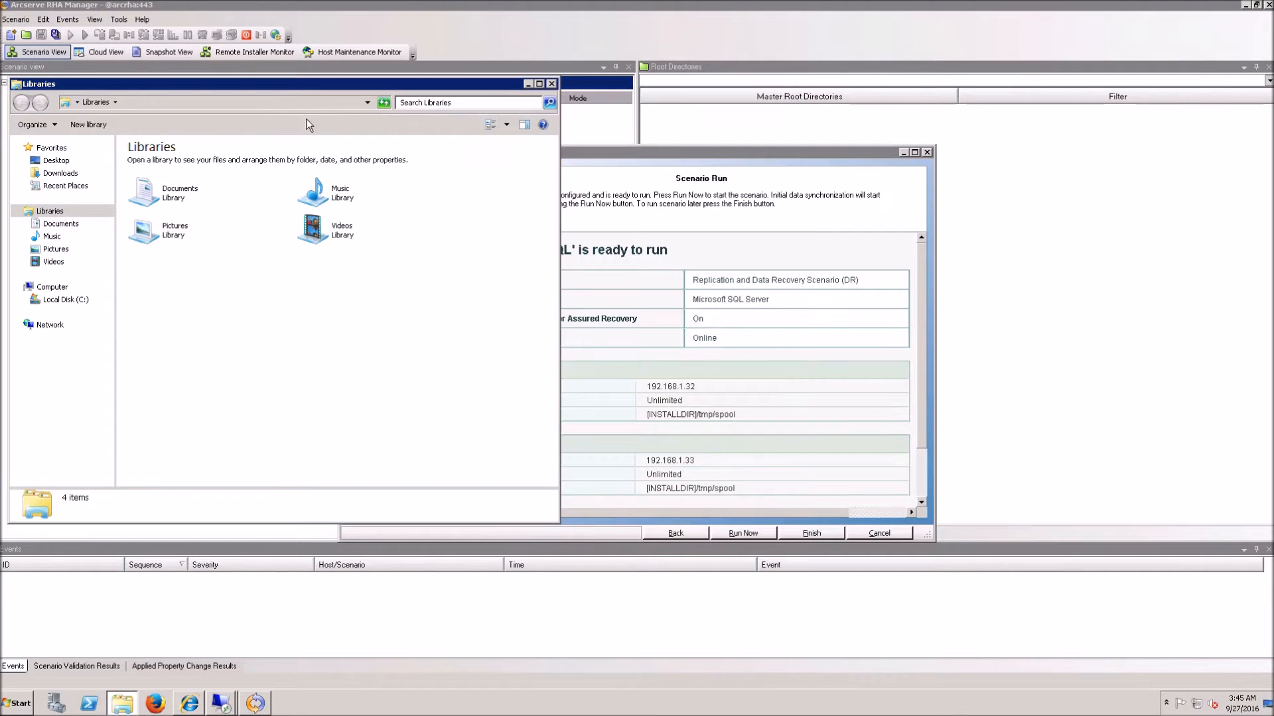
pyautogui.click(261, 108)
pyautogui.write('\\192.168')
pyautogui.press('Down')
pyautogui.press('Down')
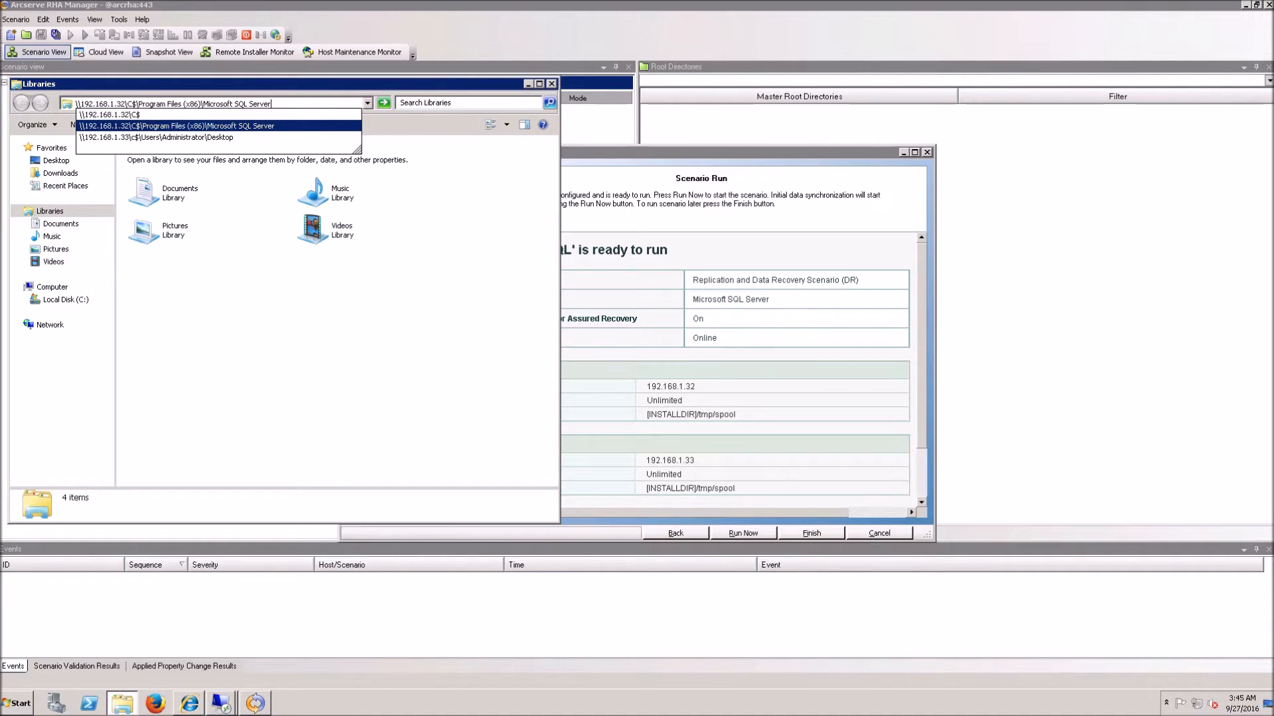
pyautogui.press('Return')
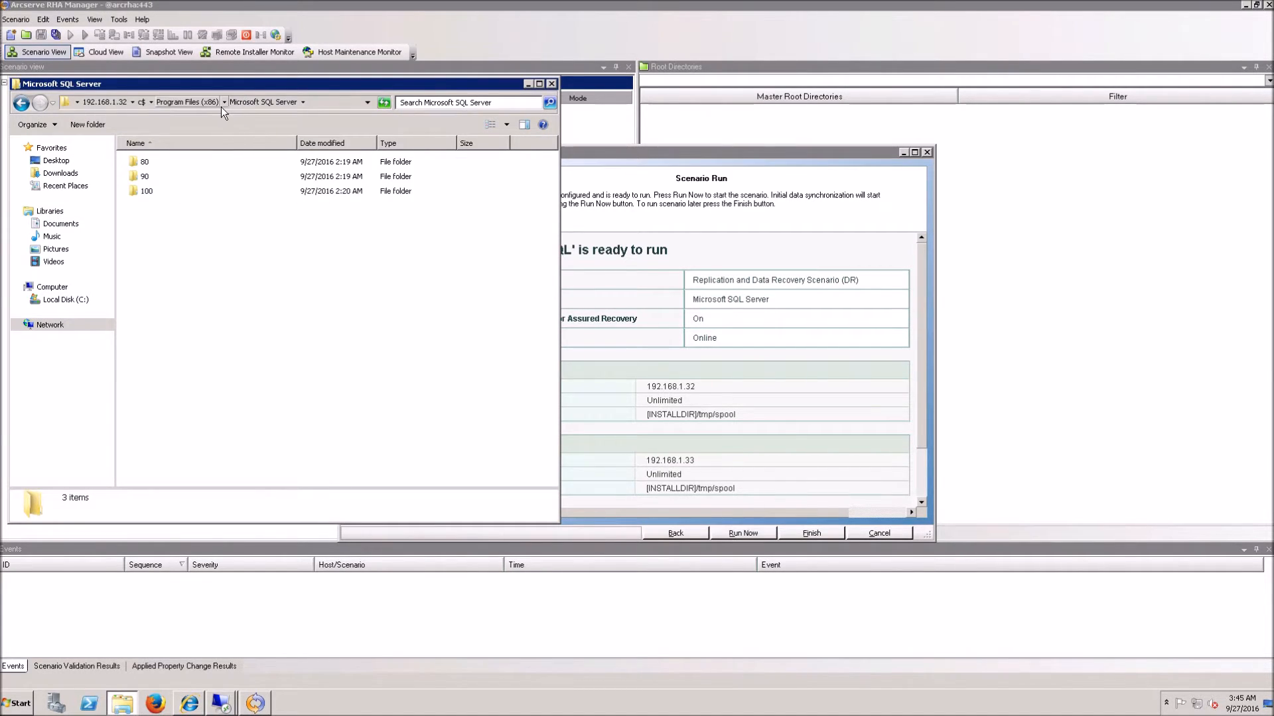
pyautogui.click(225, 102)
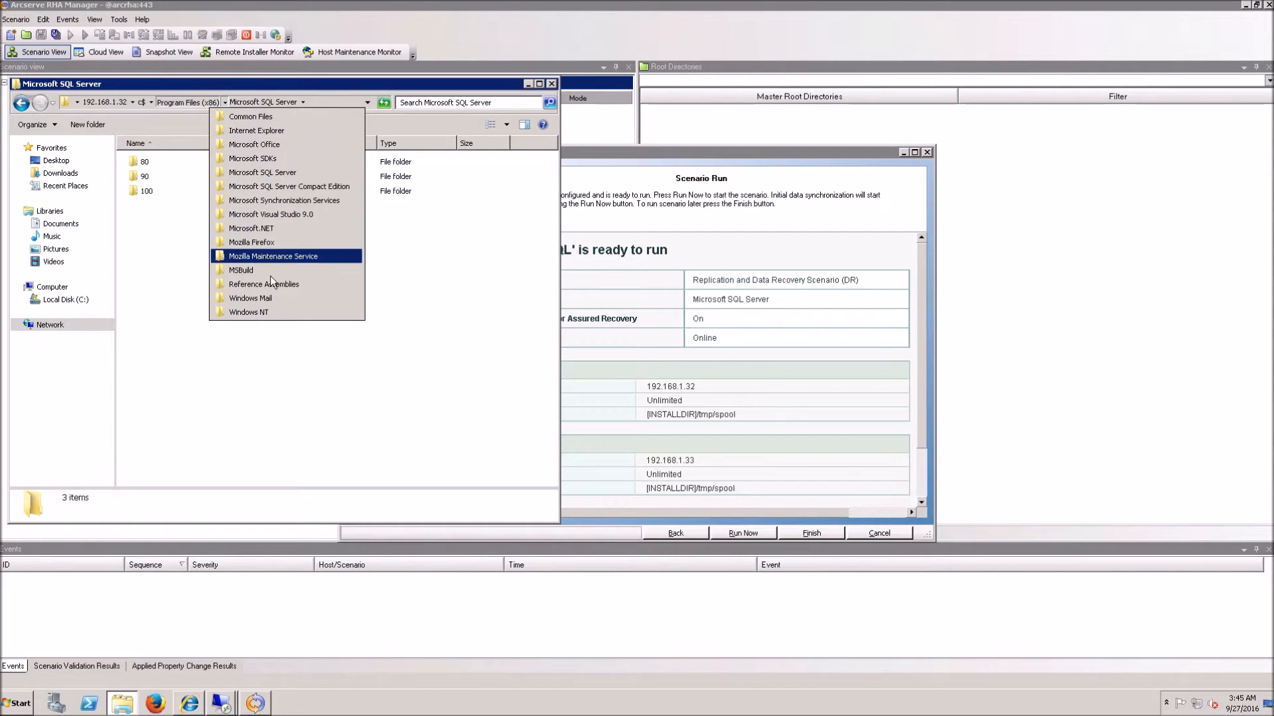
# Step: Correct the path to Program Files\Microsoft SQL Server\MSSQL10_50.SQLEXPRESS on the master
pyautogui.click(336, 107)
pyautogui.click(337, 107)
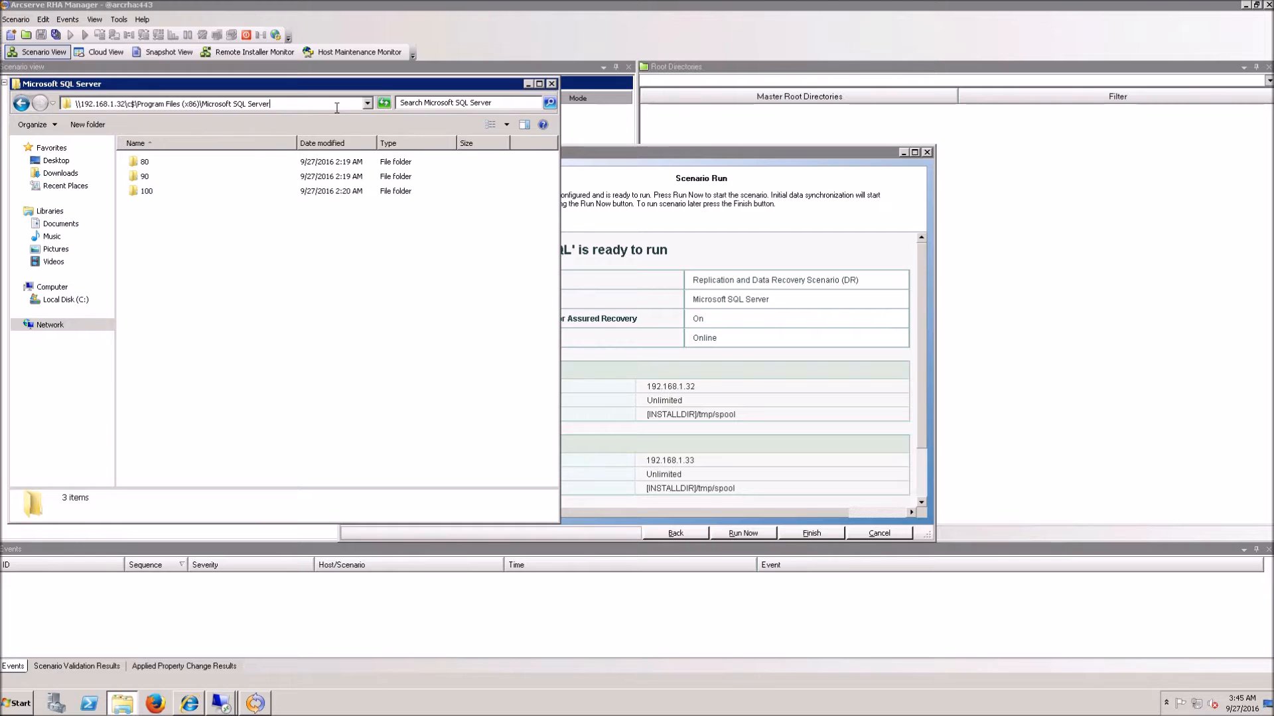
pyautogui.press('BackSpace')
pyautogui.press('BackSpace')
pyautogui.press('BackSpace')
pyautogui.press('BackSpace')
pyautogui.press('BackSpace')
pyautogui.press('BackSpace')
pyautogui.press('BackSpace')
pyautogui.press('BackSpace')
pyautogui.press('BackSpace')
pyautogui.press('BackSpace')
pyautogui.press('BackSpace')
pyautogui.press('BackSpace')
pyautogui.press('BackSpace')
pyautogui.press('BackSpace')
pyautogui.press('BackSpace')
pyautogui.press('BackSpace')
pyautogui.press('BackSpace')
pyautogui.press('BackSpace')
pyautogui.press('BackSpace')
pyautogui.press('BackSpace')
pyautogui.press('BackSpace')
pyautogui.press('BackSpace')
pyautogui.press('BackSpace')
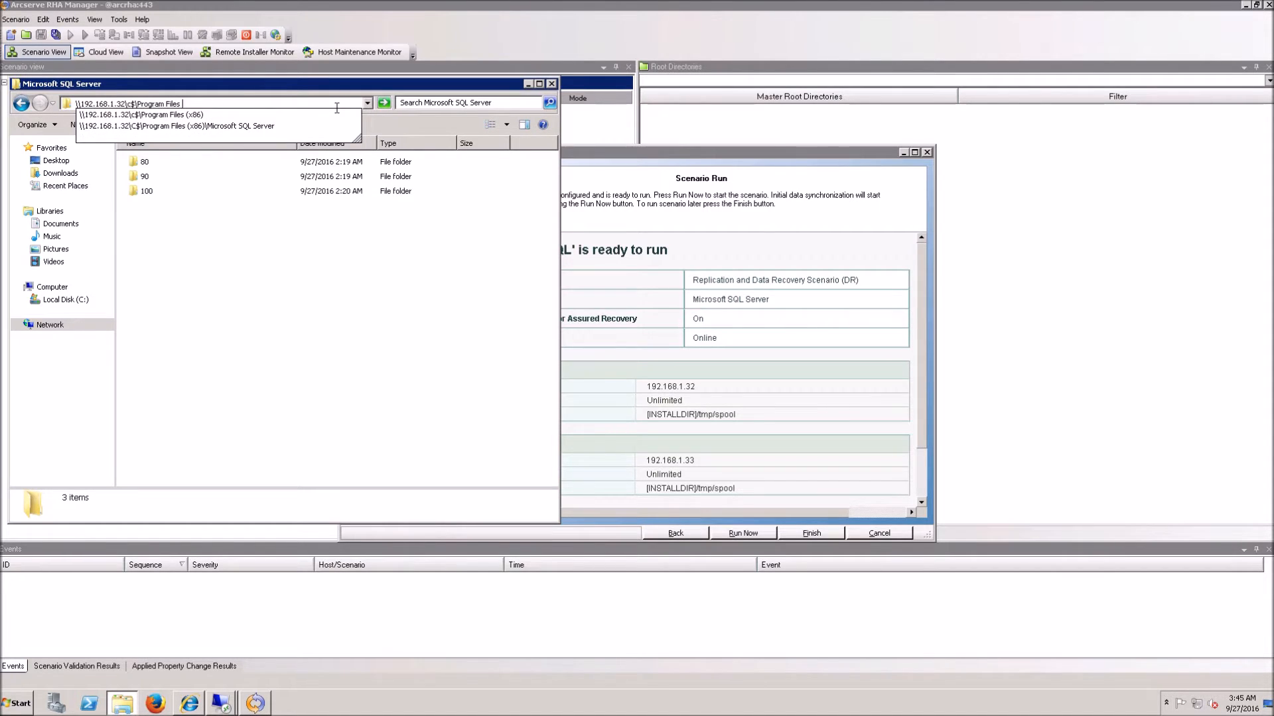
pyautogui.write('\\')
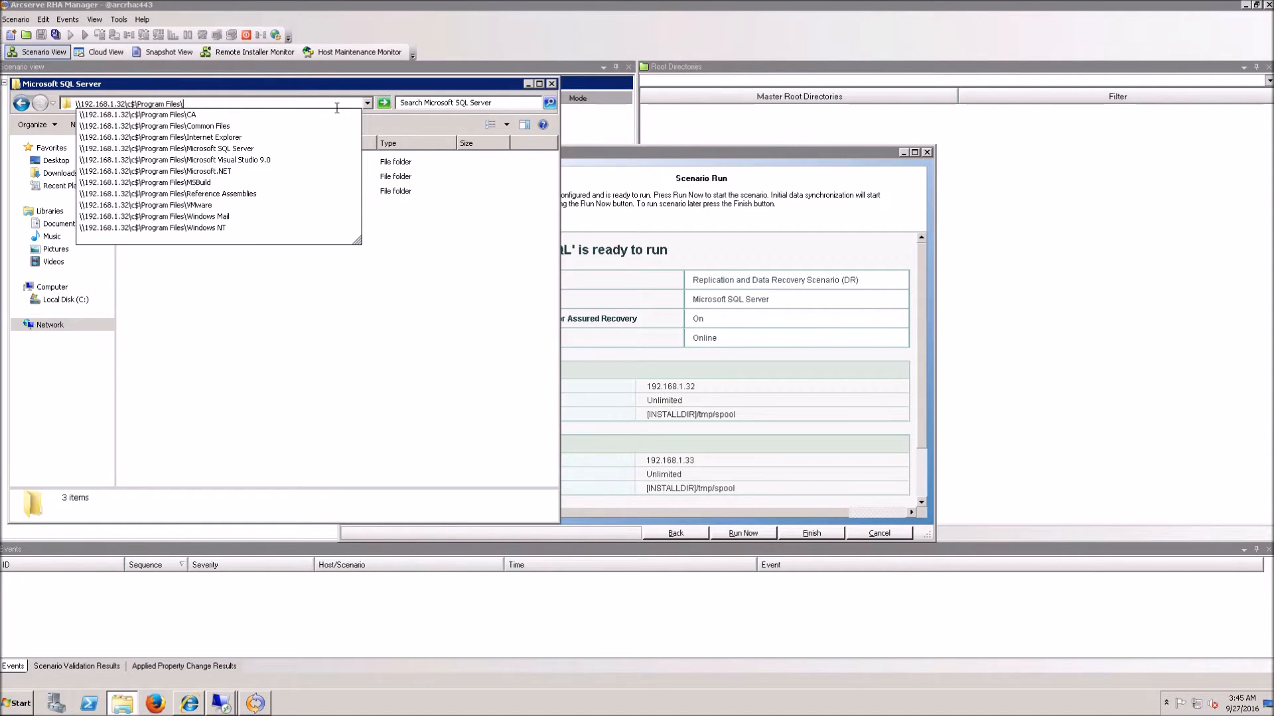
pyautogui.press('Down')
pyautogui.press('Down')
pyautogui.press('Down')
pyautogui.press('Down')
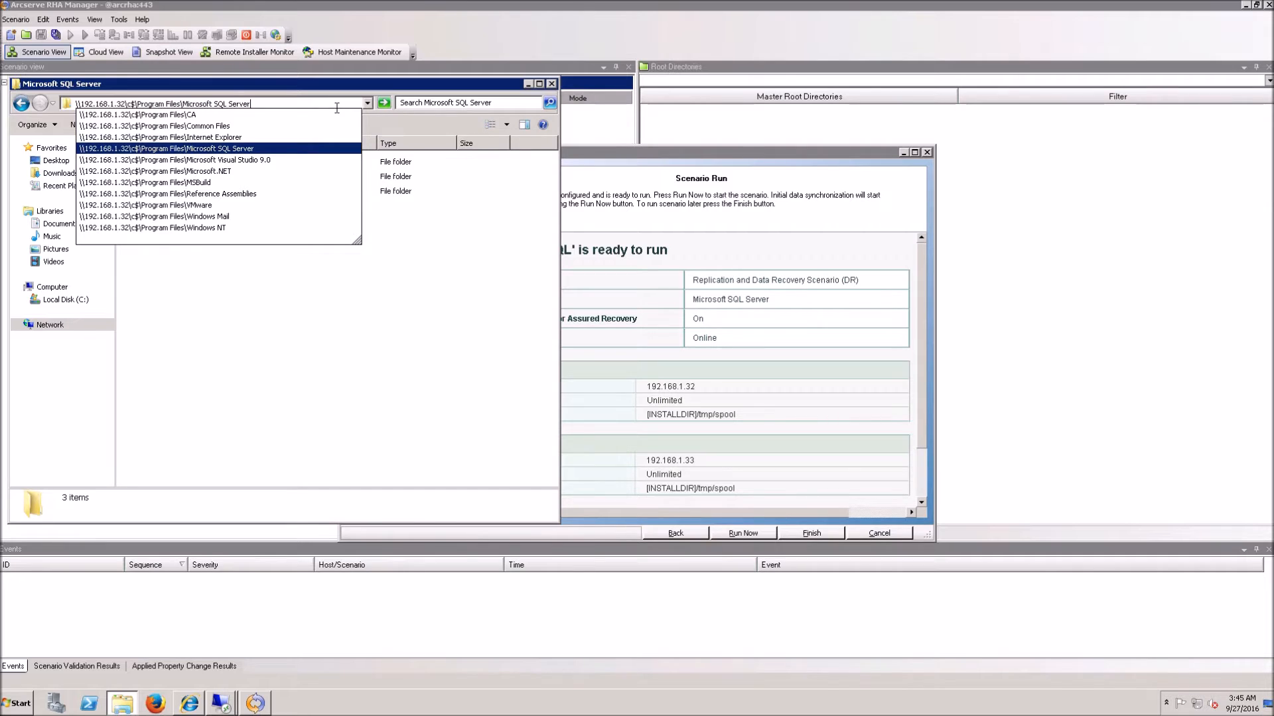
pyautogui.write('\\')
pyautogui.press('Down')
pyautogui.press('Down')
pyautogui.press('Down')
pyautogui.press('Down')
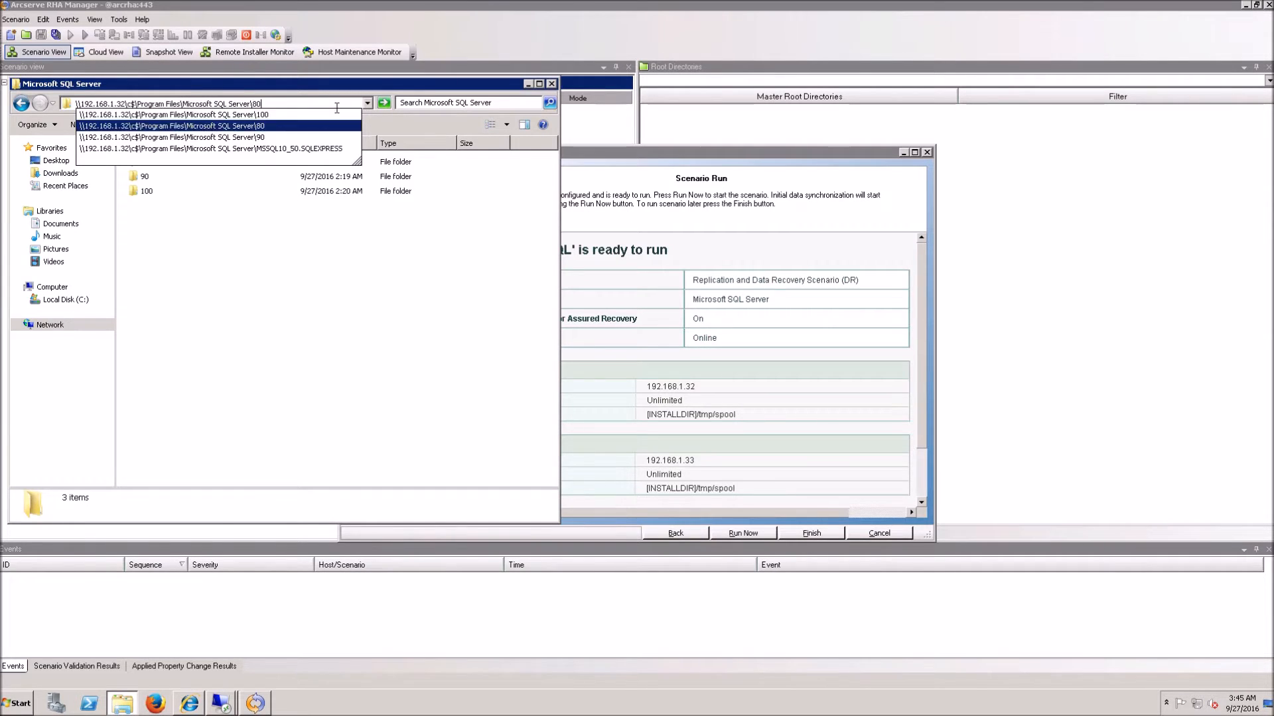
pyautogui.press('Return')
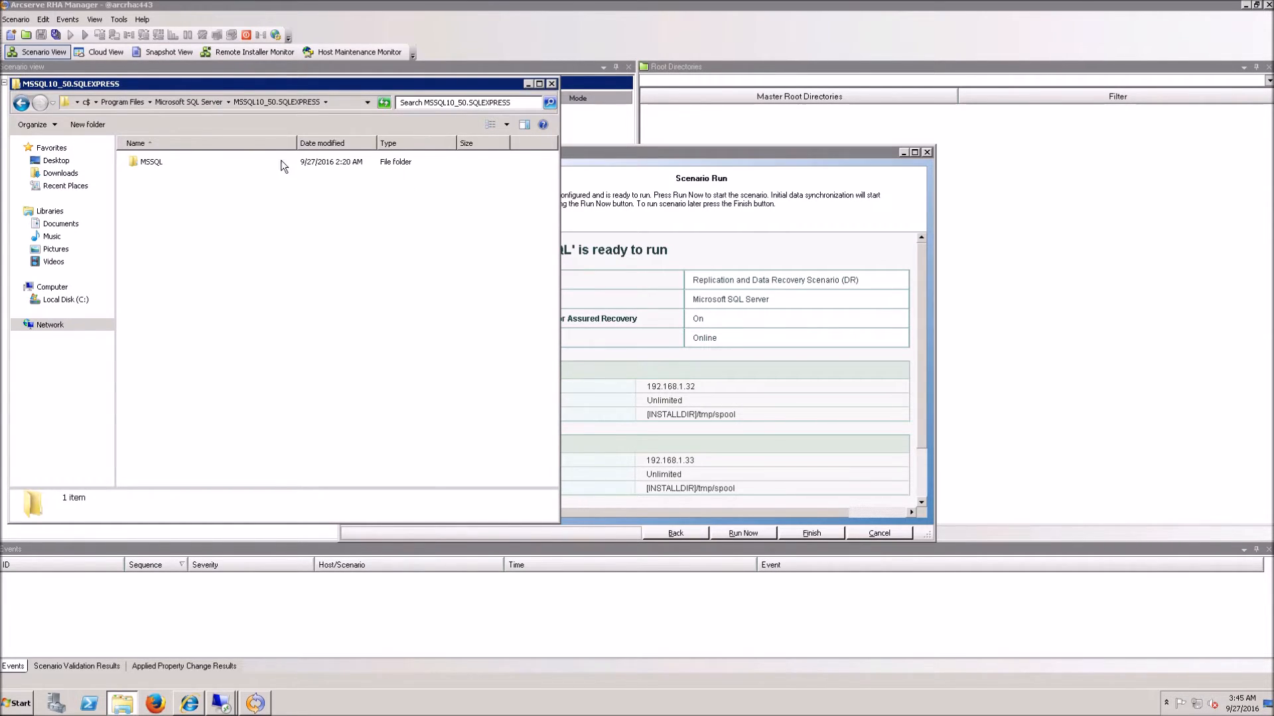
# Step: Open MSSQL\DATA, check the 1cloudbackupdb .mdf and .ldf files, and select the folder path
pyautogui.doubleClick(157, 168)
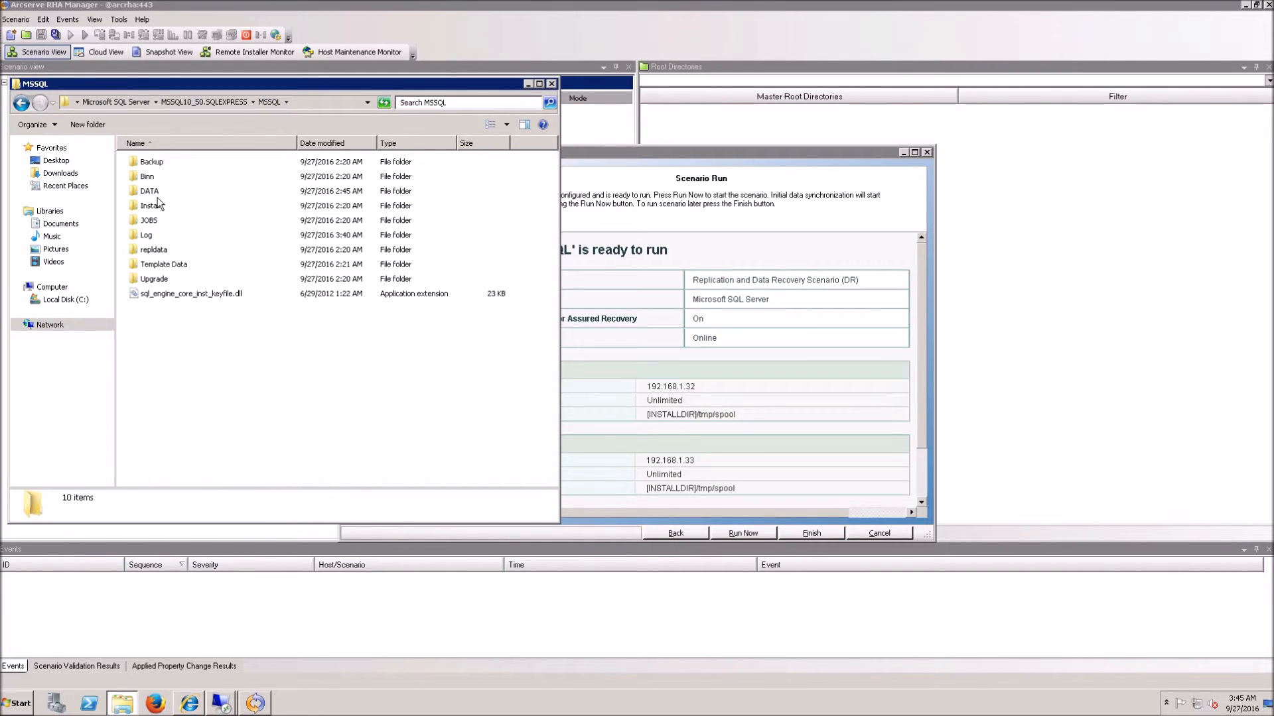
pyautogui.doubleClick(156, 194)
pyautogui.click(201, 169)
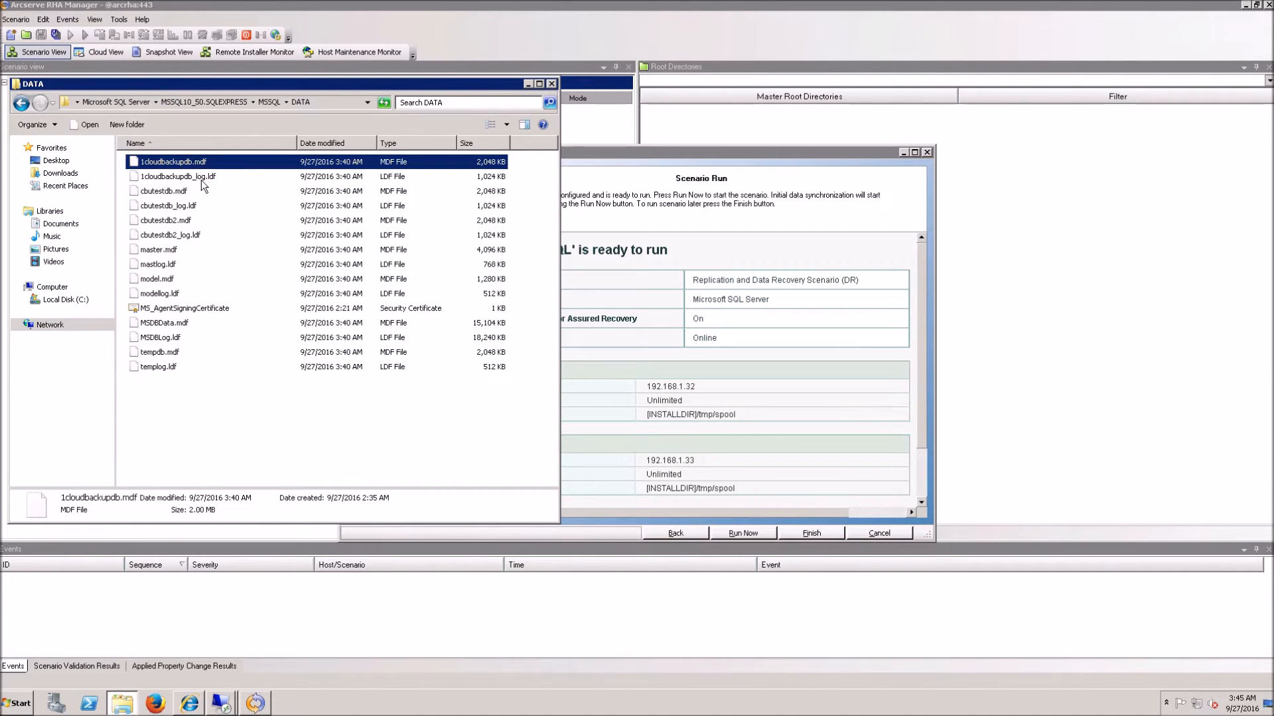
pyautogui.click(201, 179)
pyautogui.click(341, 110)
pyautogui.hotkey('ctrl', 'c')
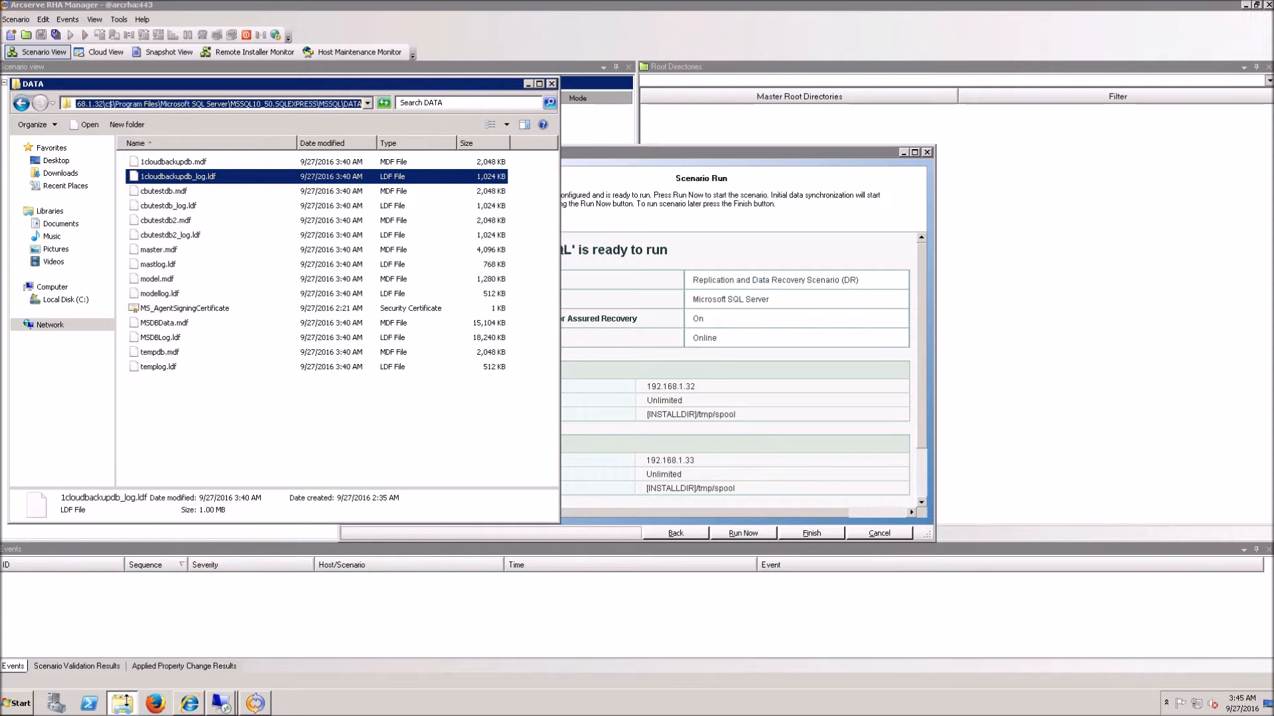
pyautogui.rightClick(127, 705)
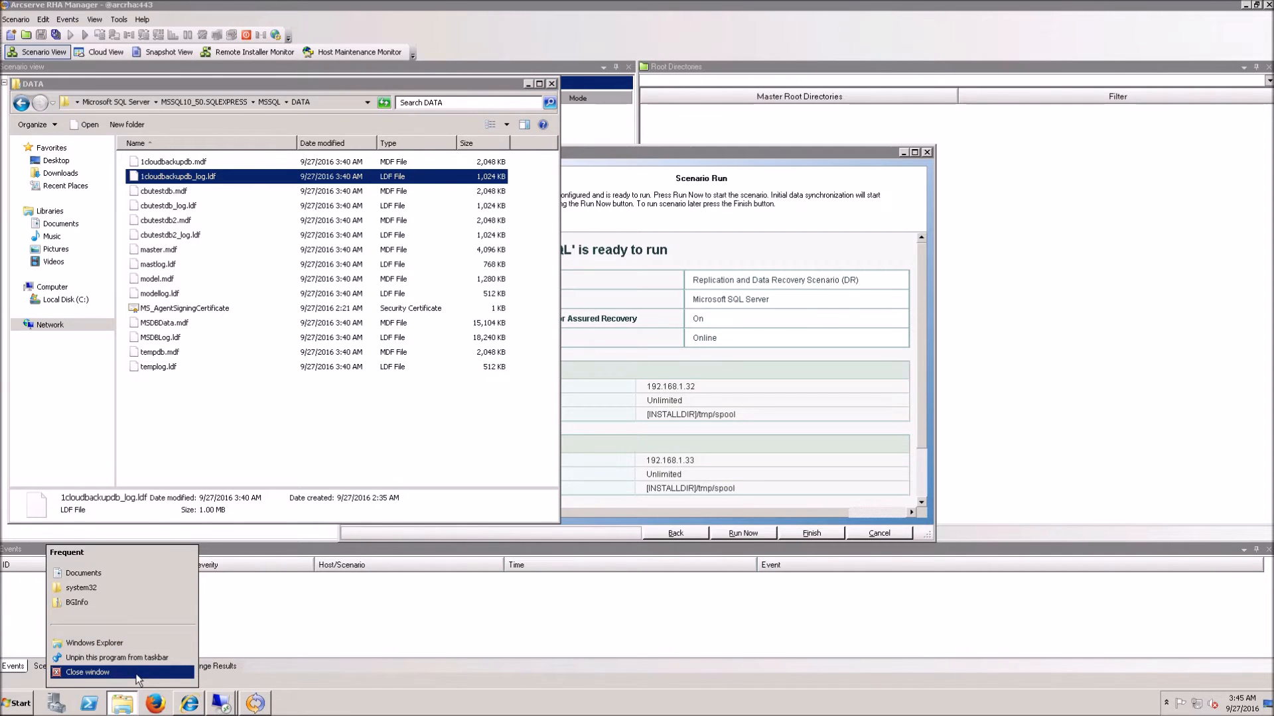
# Step: Open a second Explorer window on the right and paste the master DATA folder path
pyautogui.click(106, 643)
pyautogui.moveTo(309, 106); pyautogui.dragTo(925, 85)
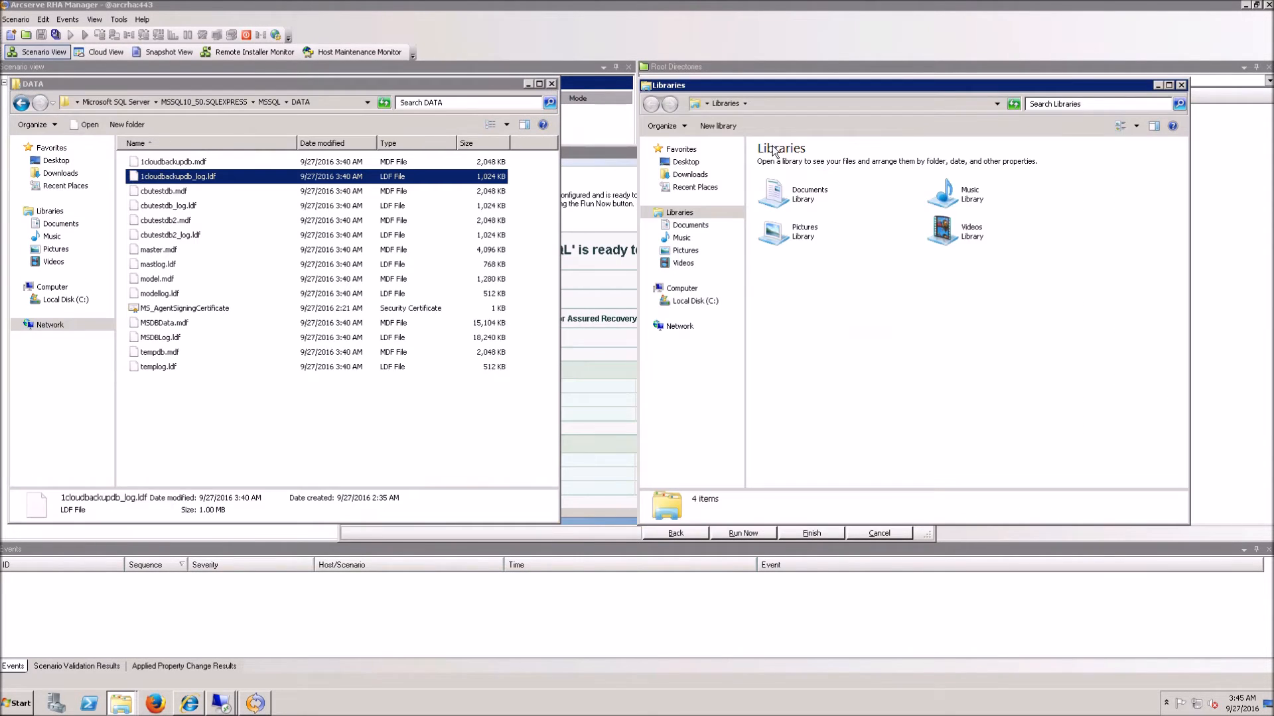
pyautogui.click(782, 106)
pyautogui.hotkey('ctrl', 'v')
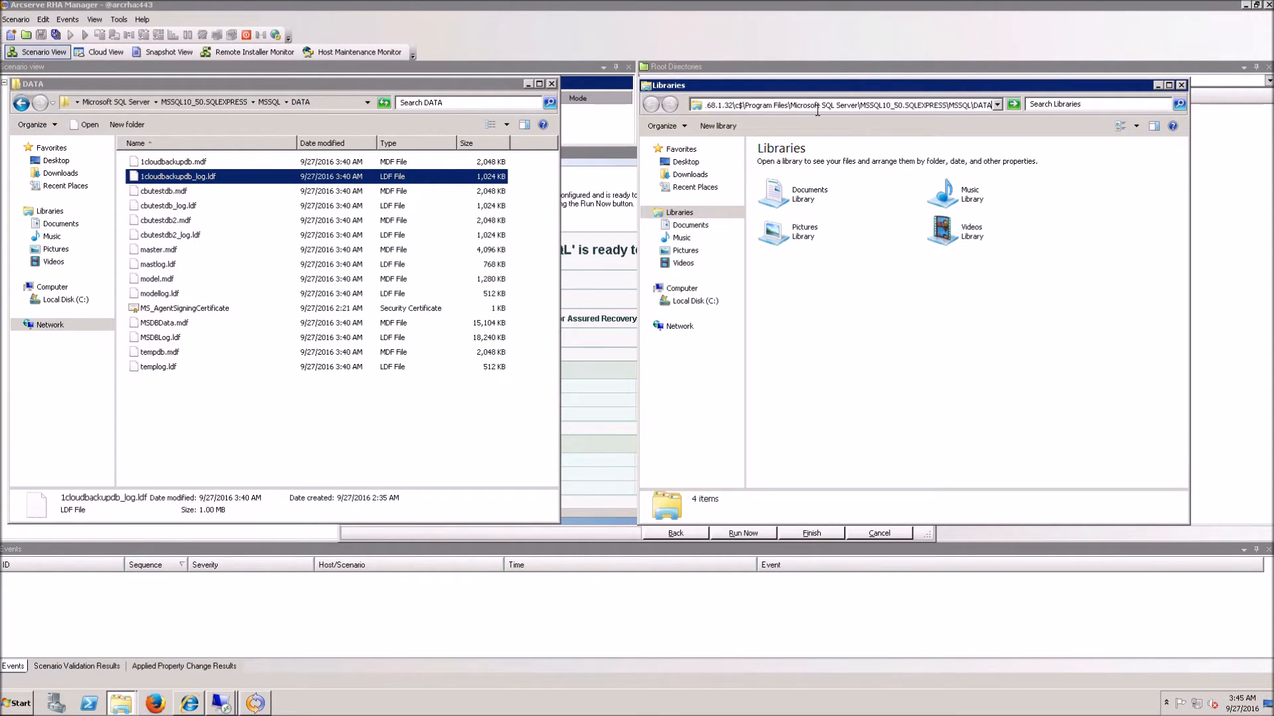
# Step: Change the address to 192.168.1.33 to show the replica's DATA folder beside the master's
pyautogui.click(730, 106)
pyautogui.press('Delete')
pyautogui.write('3')
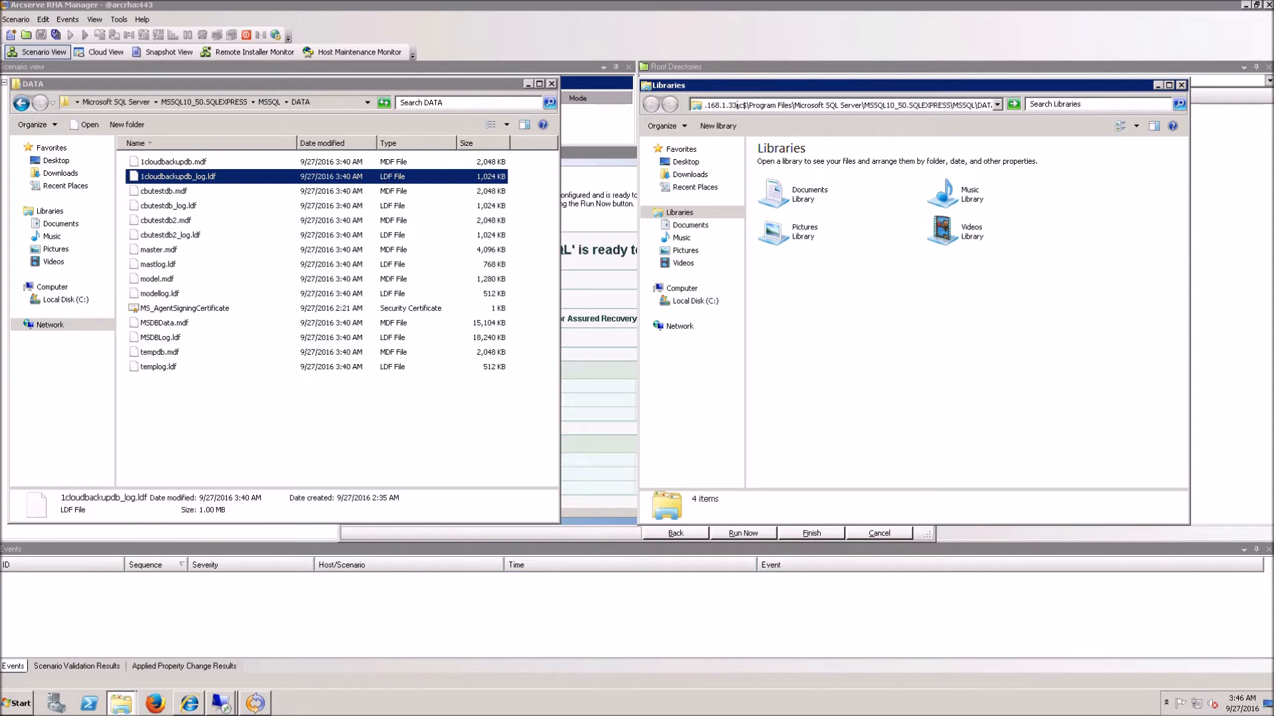
pyautogui.press('Return')
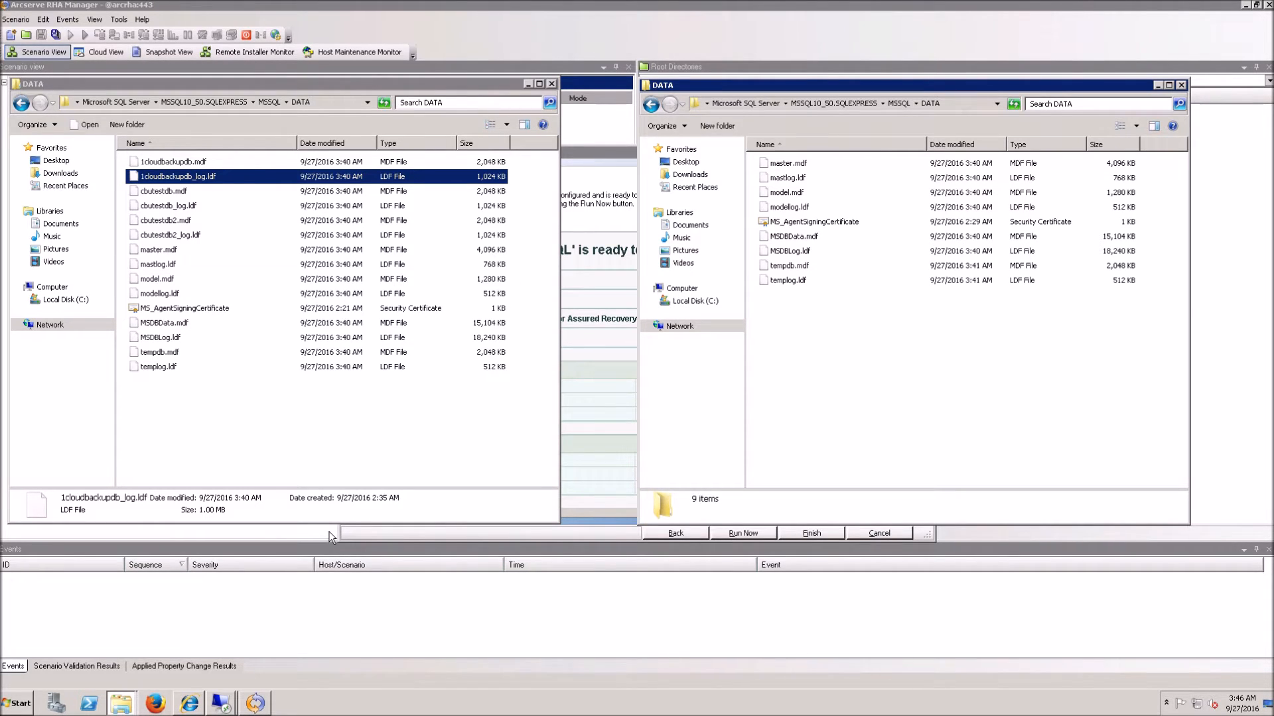
pyautogui.moveTo(330, 537); pyautogui.dragTo(325, 396)
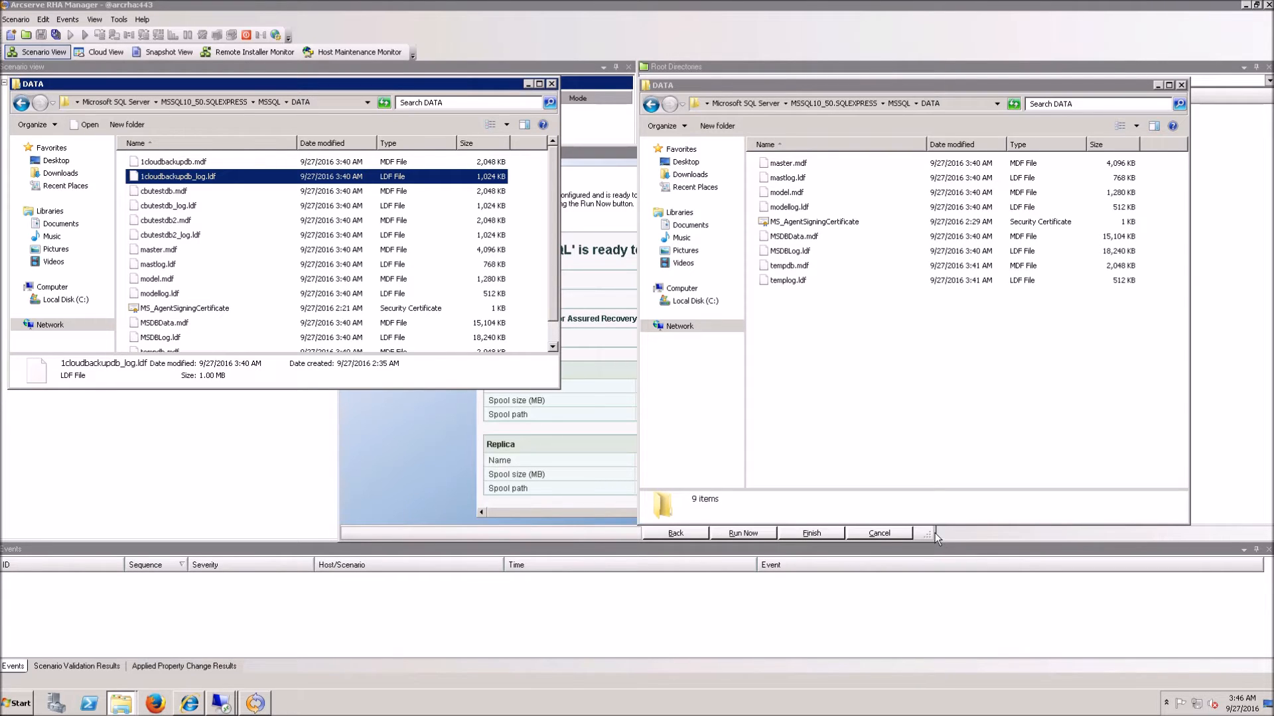
# Step: Run the SQL scenario now, then arrange the master and replica DATA windows to watch replication
pyautogui.click(984, 534)
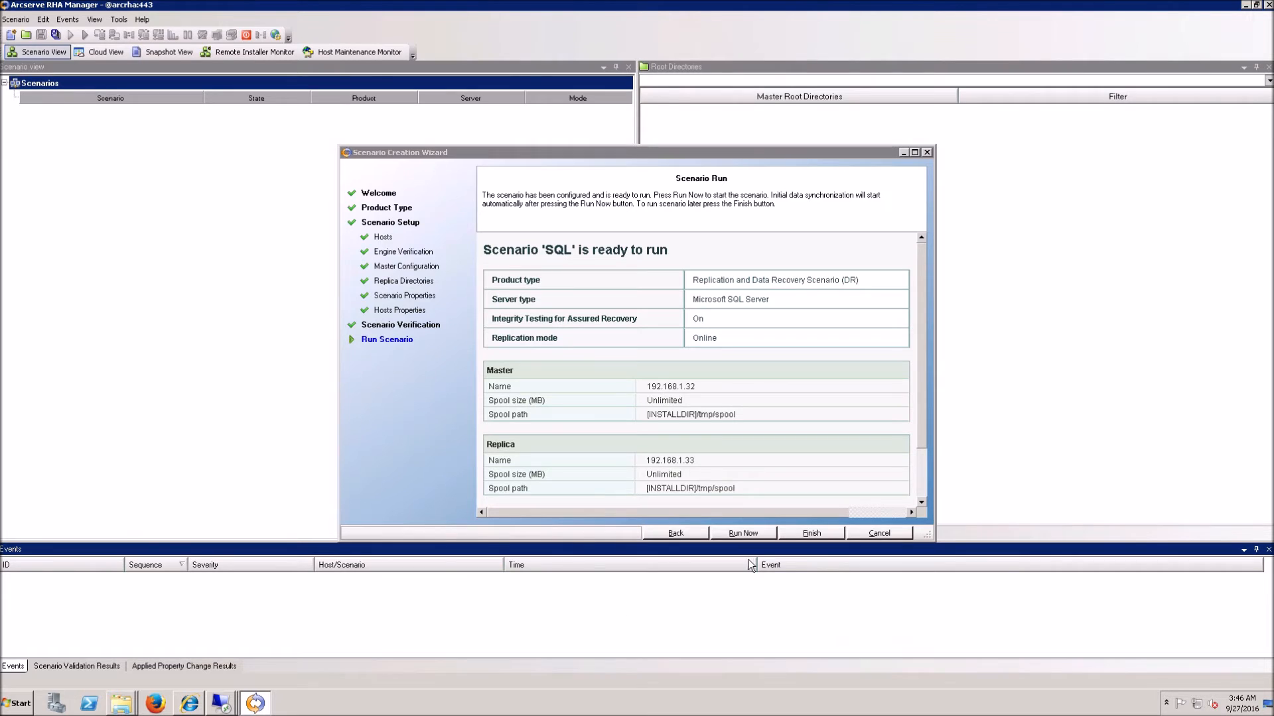
pyautogui.click(744, 538)
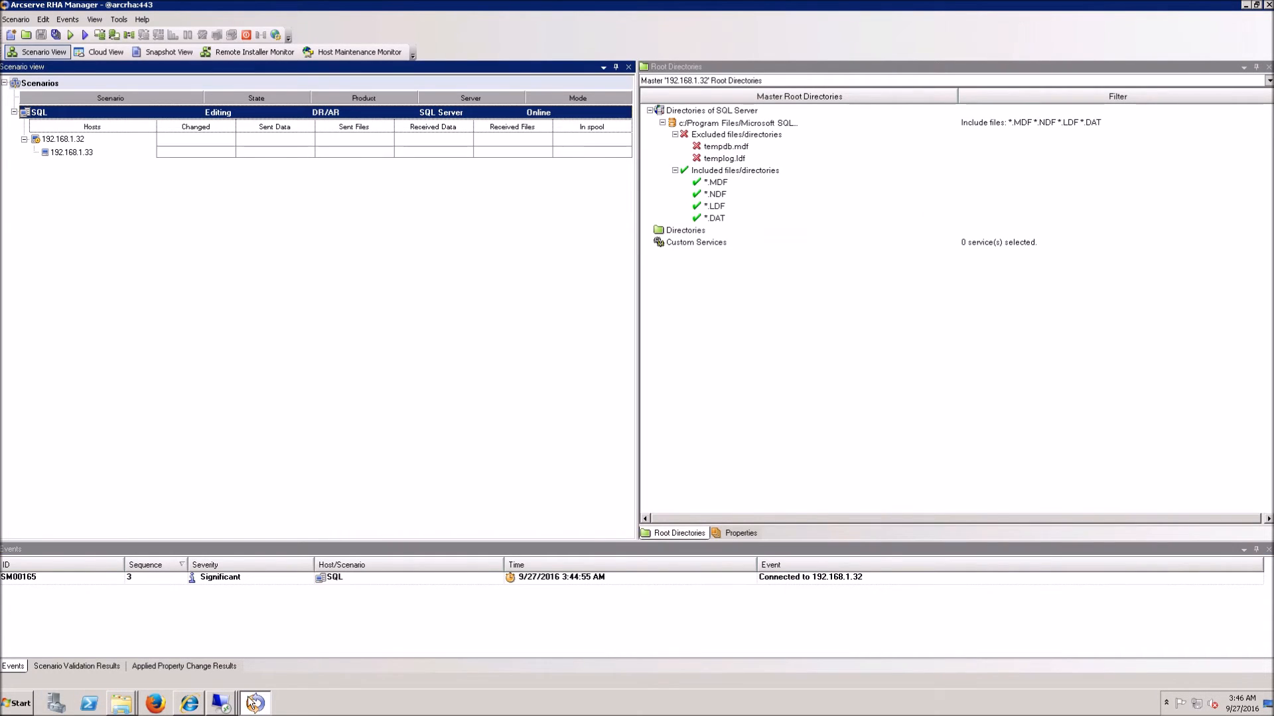
pyautogui.click(133, 709)
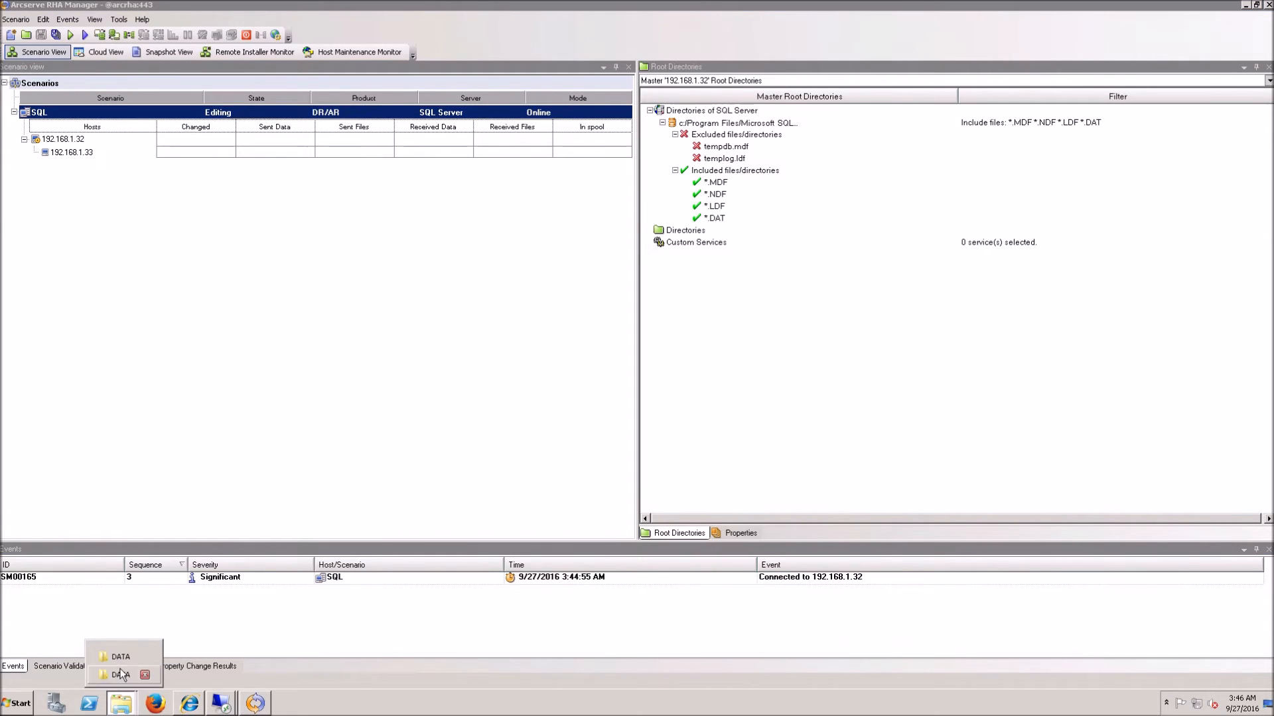
pyautogui.click(121, 658)
pyautogui.click(122, 710)
pyautogui.click(119, 675)
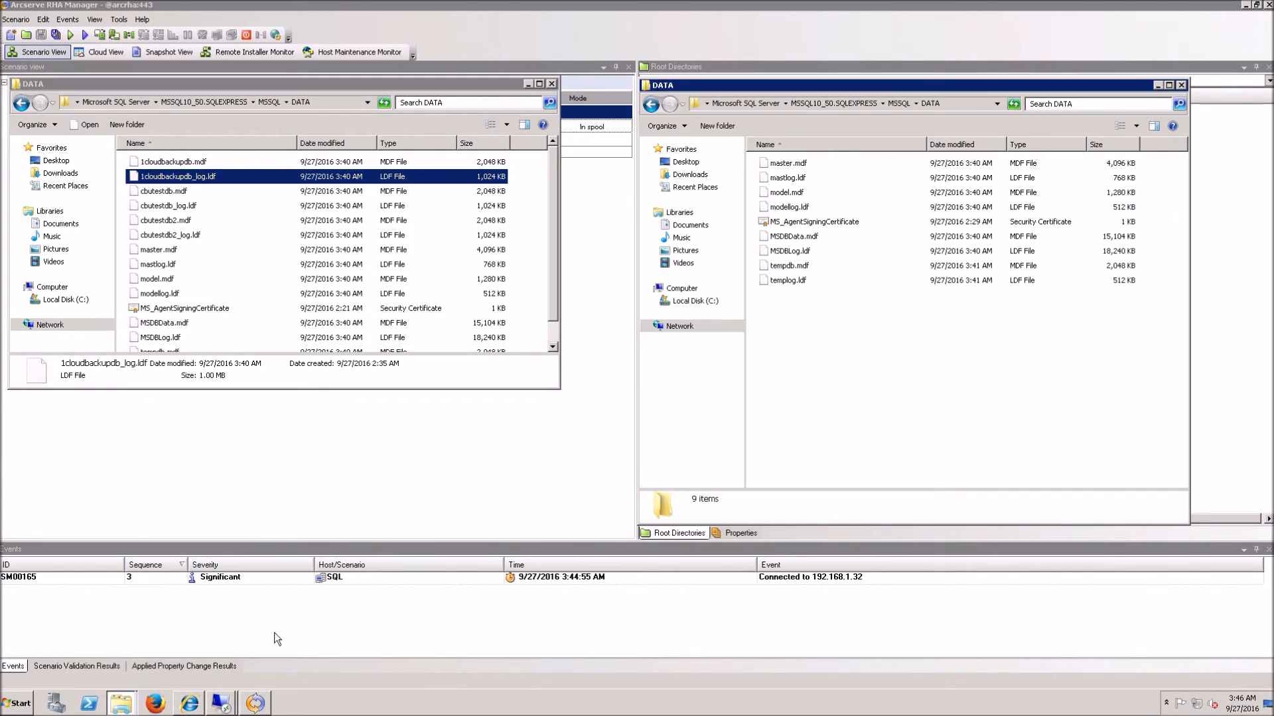
pyautogui.moveTo(393, 85); pyautogui.dragTo(385, 218)
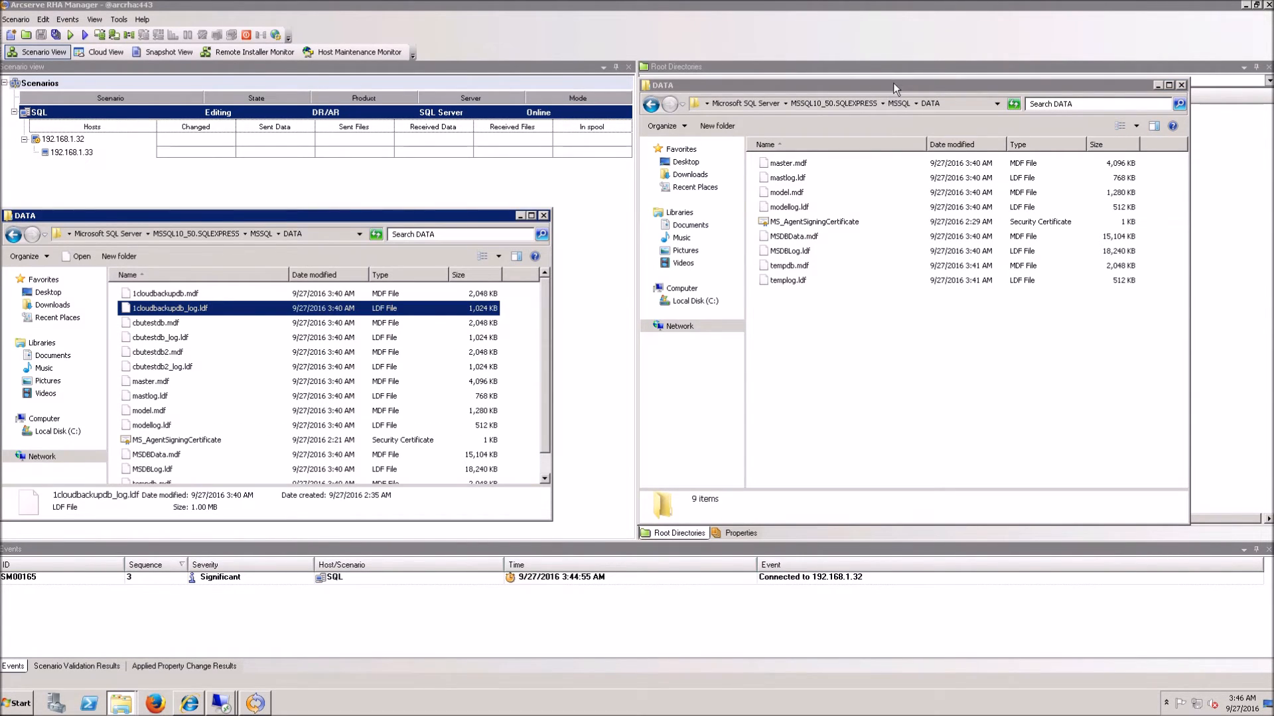
pyautogui.moveTo(894, 83); pyautogui.dragTo(906, 235)
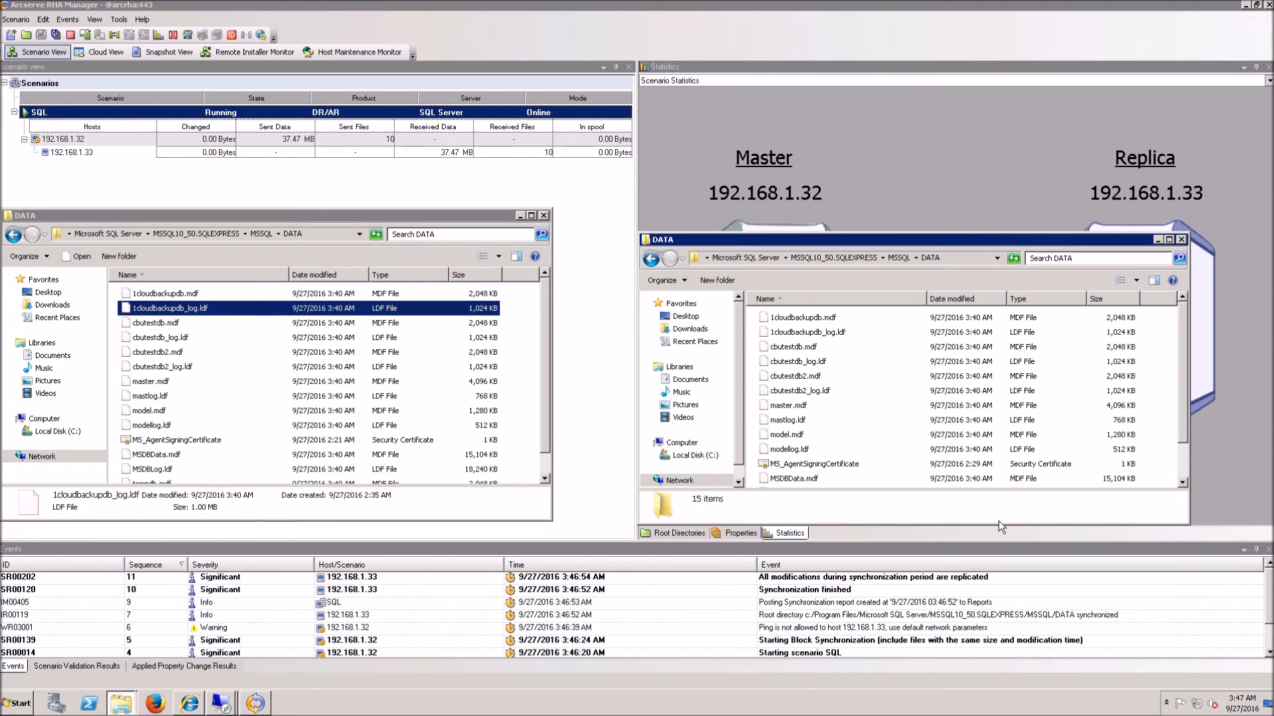
# Step: Compare 1cloudbackupdb.mdf in the master and replica DATA folders, then close both Explorer windows
pyautogui.click(837, 318)
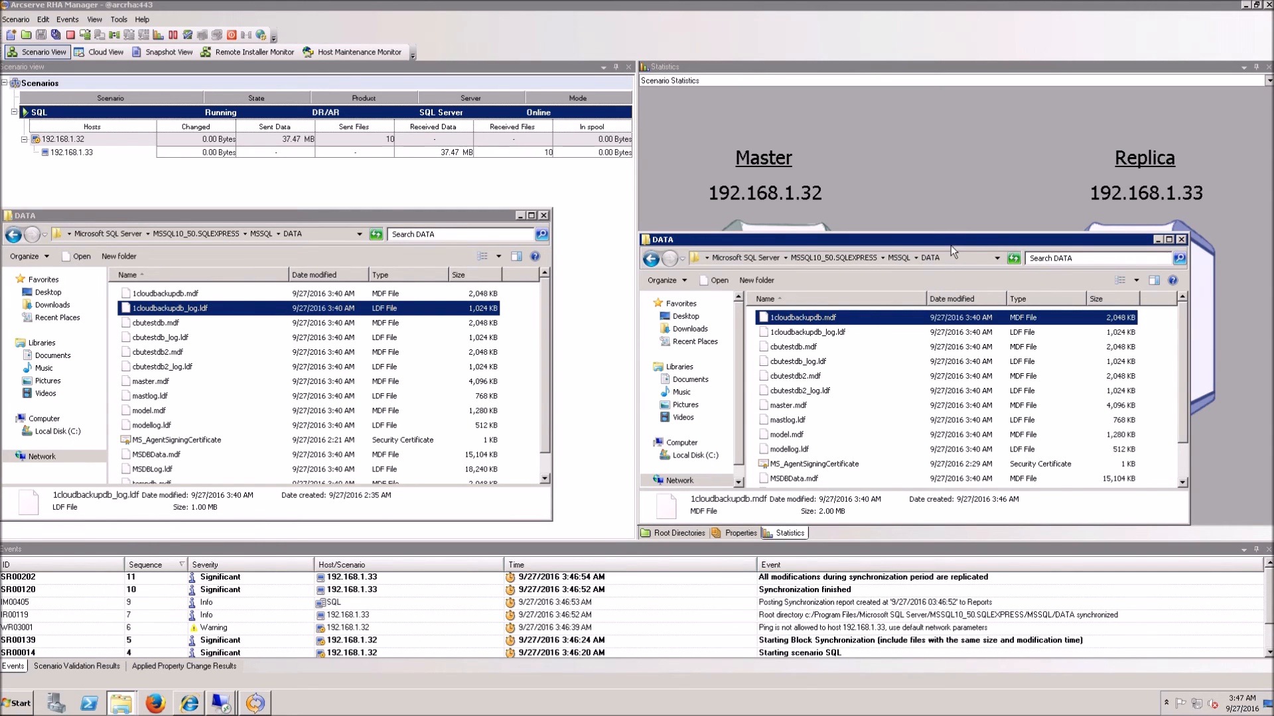
pyautogui.moveTo(950, 239); pyautogui.dragTo(951, 103)
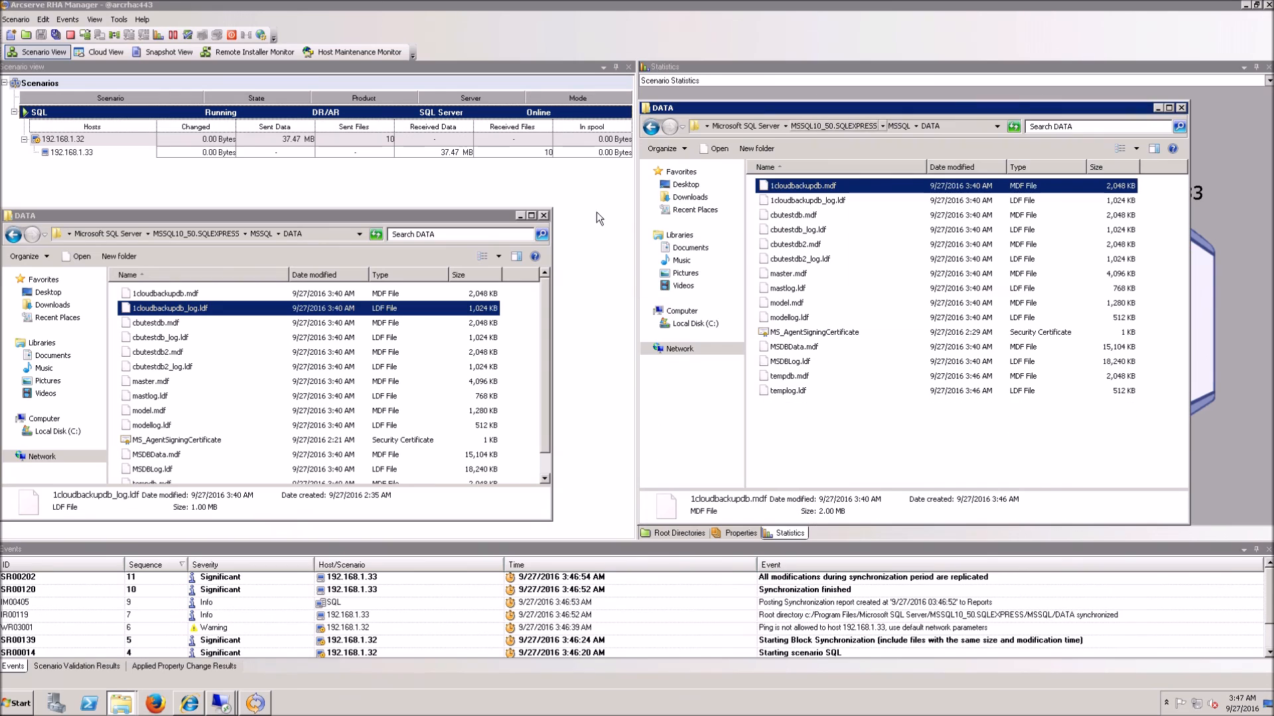
pyautogui.moveTo(392, 210); pyautogui.dragTo(402, 113)
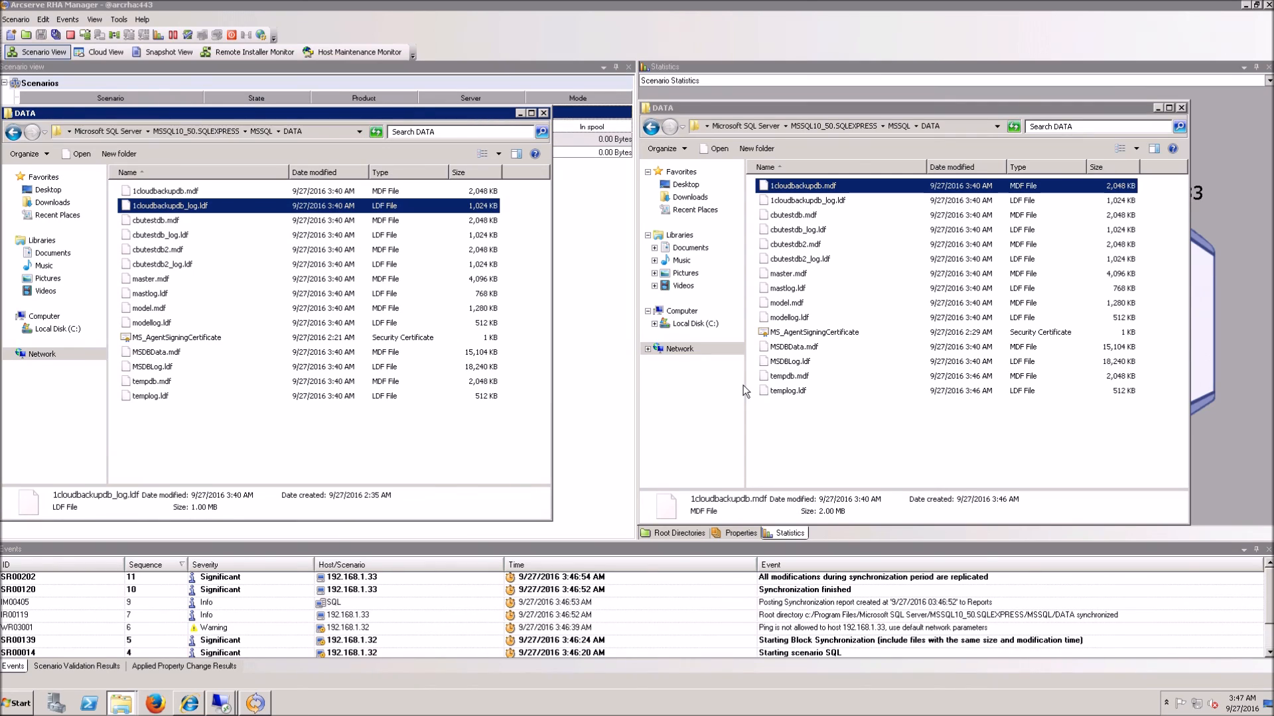
pyautogui.click(212, 192)
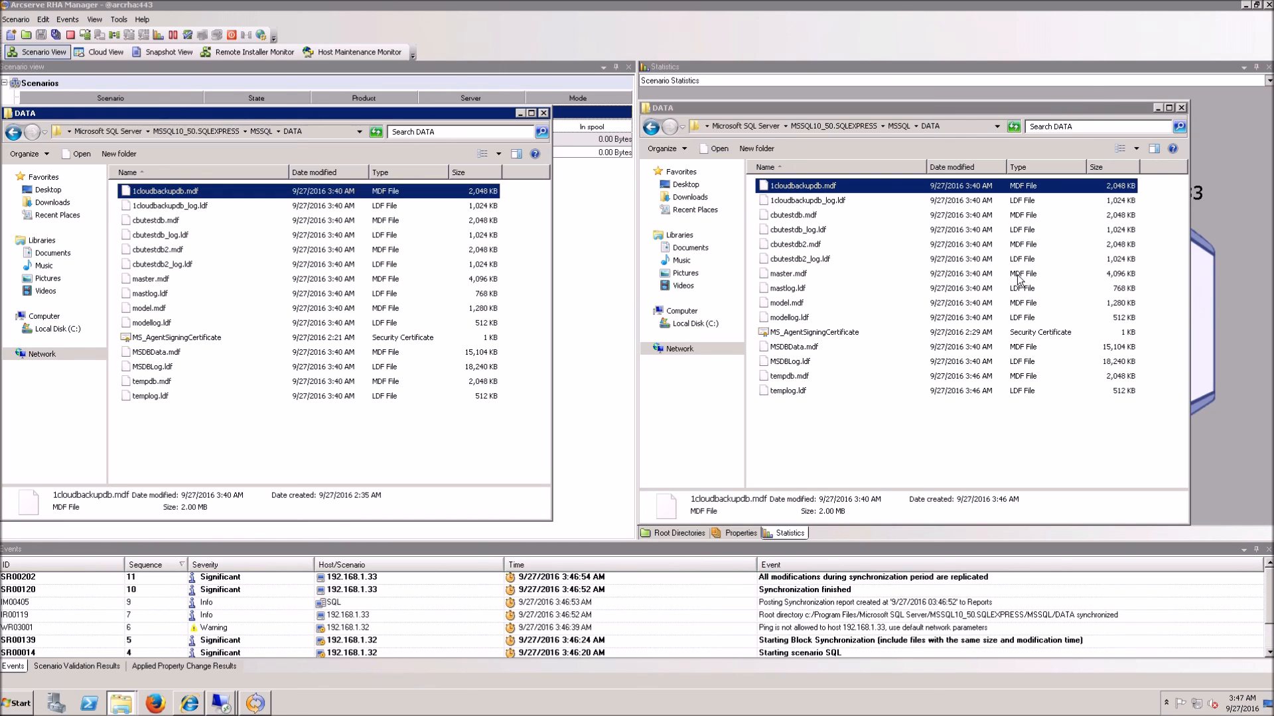
pyautogui.click(1181, 107)
pyautogui.click(522, 114)
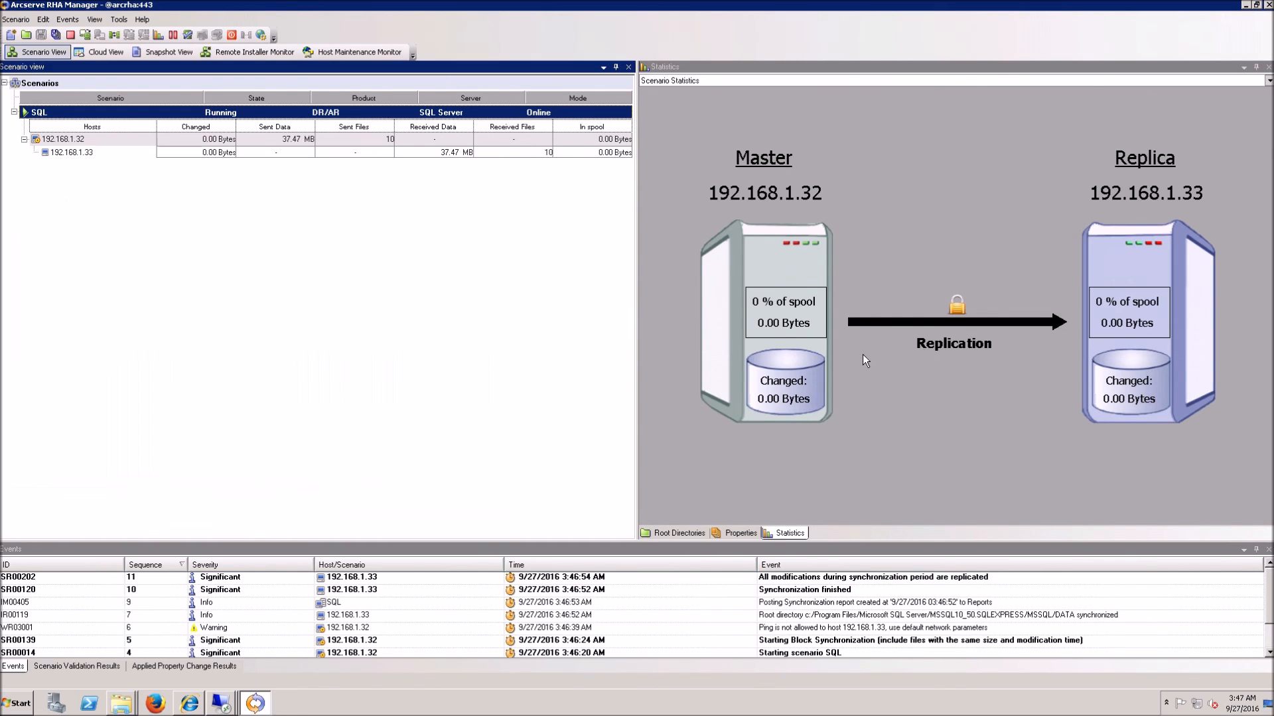